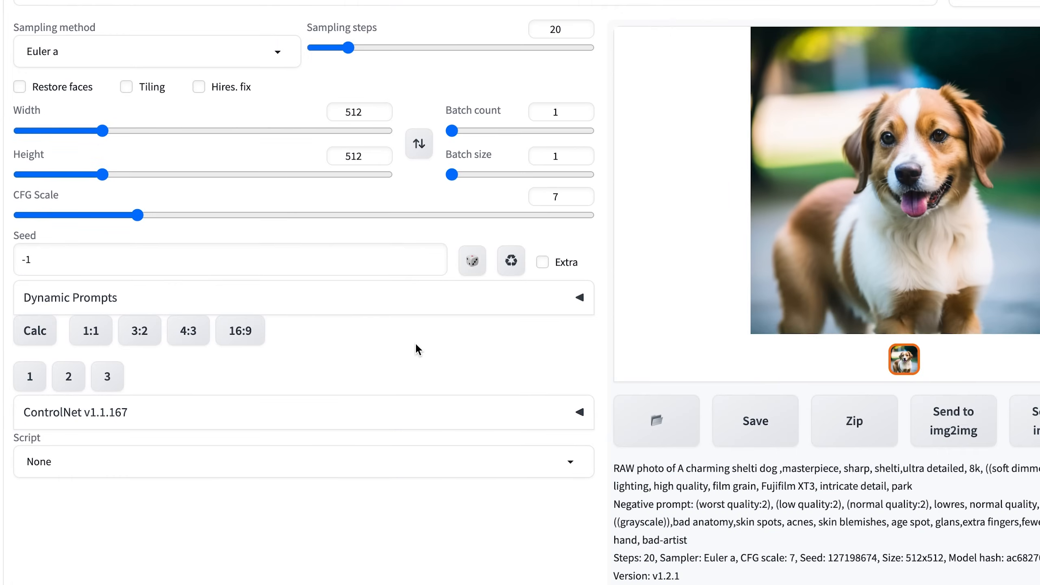
Step: Expand the ControlNet section and load the generated dog picture as its single reference image
{"action": "scroll", "coordinate": [409, 336], "scroll_direction": "up", "scroll_amount": 2}
{"action": "scroll", "coordinate": [338, 268], "scroll_direction": "down", "scroll_amount": 3}
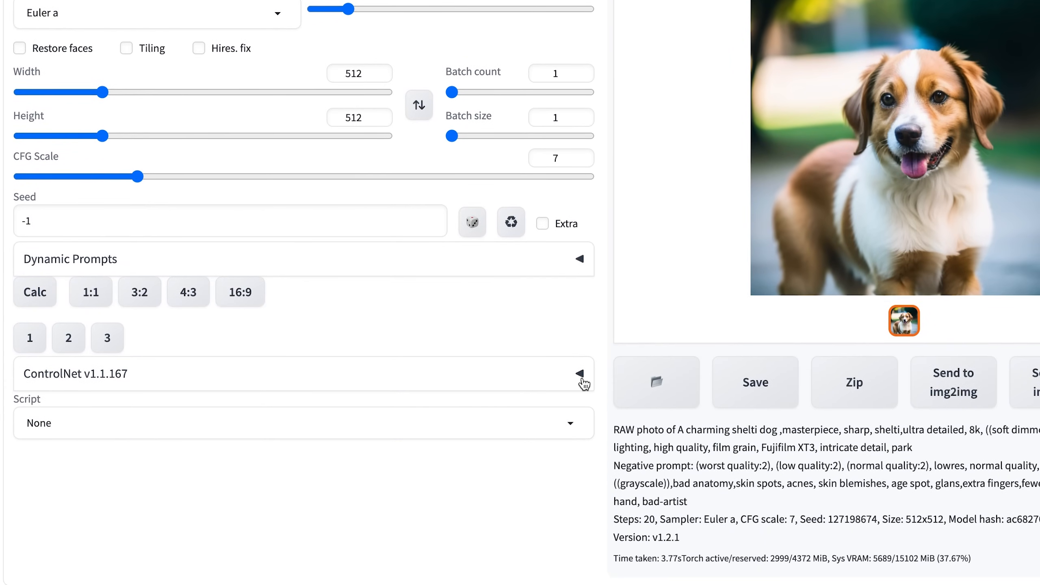
{"action": "left_click", "coordinate": [581, 375]}
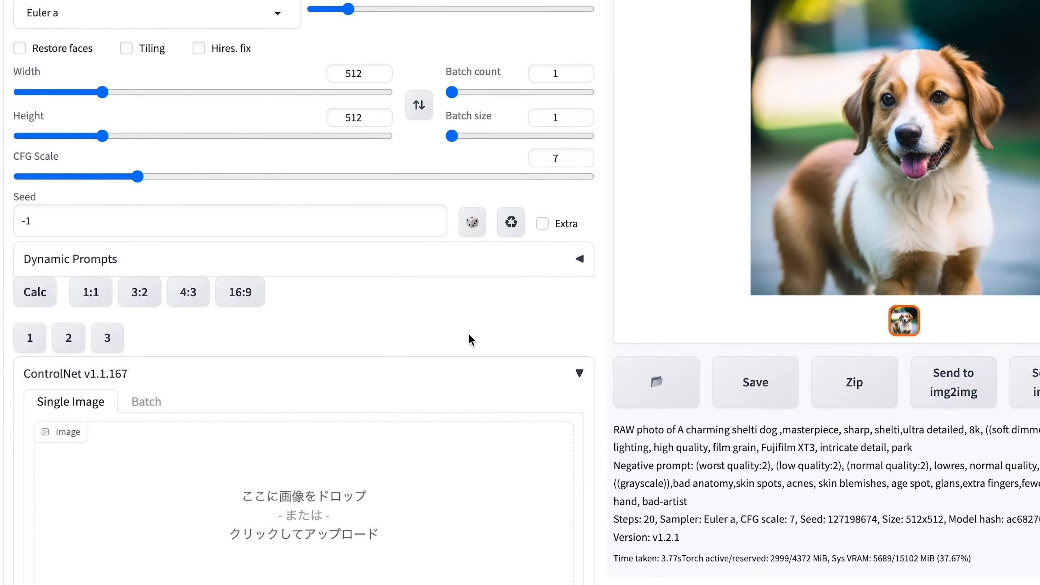
{"action": "scroll", "coordinate": [445, 315], "scroll_direction": "down", "scroll_amount": 6}
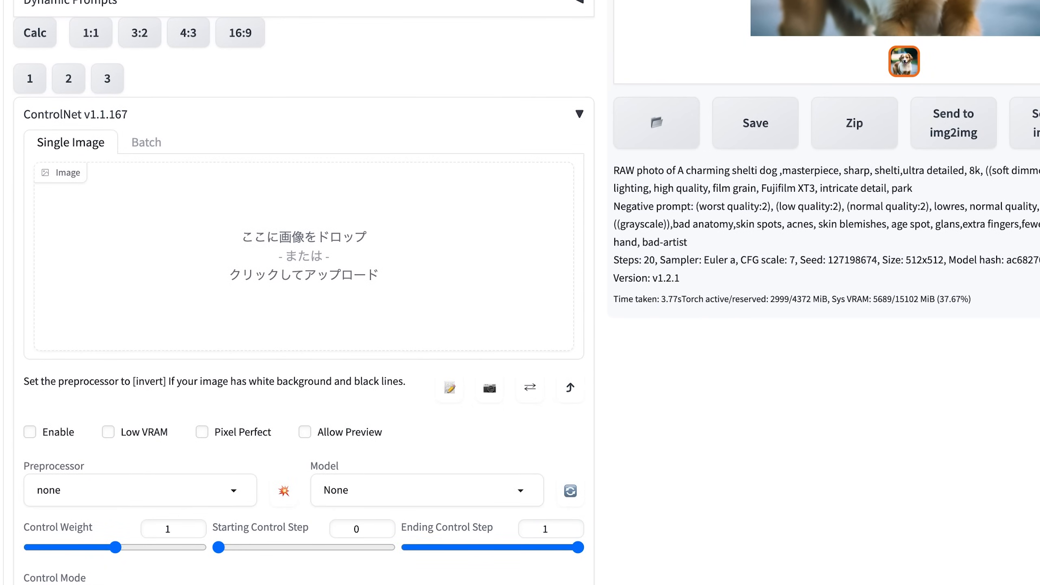
{"action": "left_click_drag", "start_coordinate": [525, 432], "coordinate": [350, 248]}
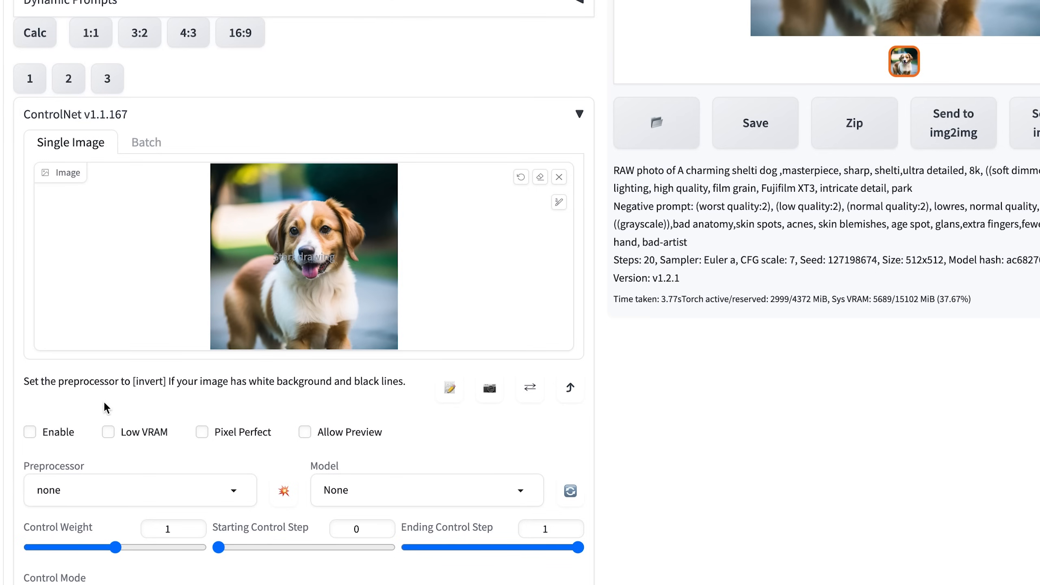
Step: Enable ControlNet with Pixel Perfect for the dog image and select the reference_only preprocessor
{"action": "left_click", "coordinate": [30, 431]}
{"action": "left_click", "coordinate": [202, 431]}
{"action": "scroll", "coordinate": [203, 430], "scroll_direction": "down", "scroll_amount": 1}
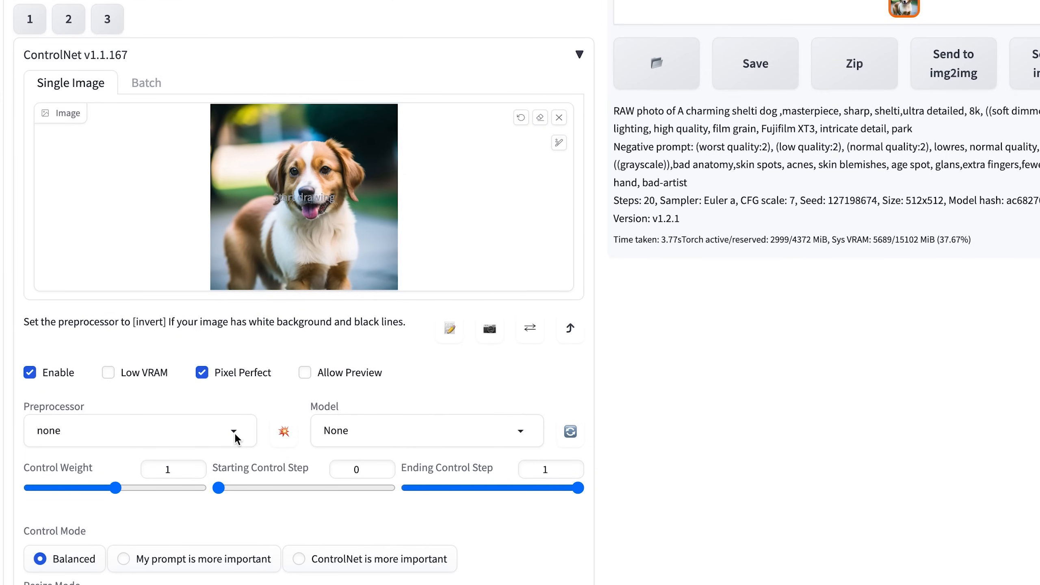
{"action": "left_click", "coordinate": [234, 433]}
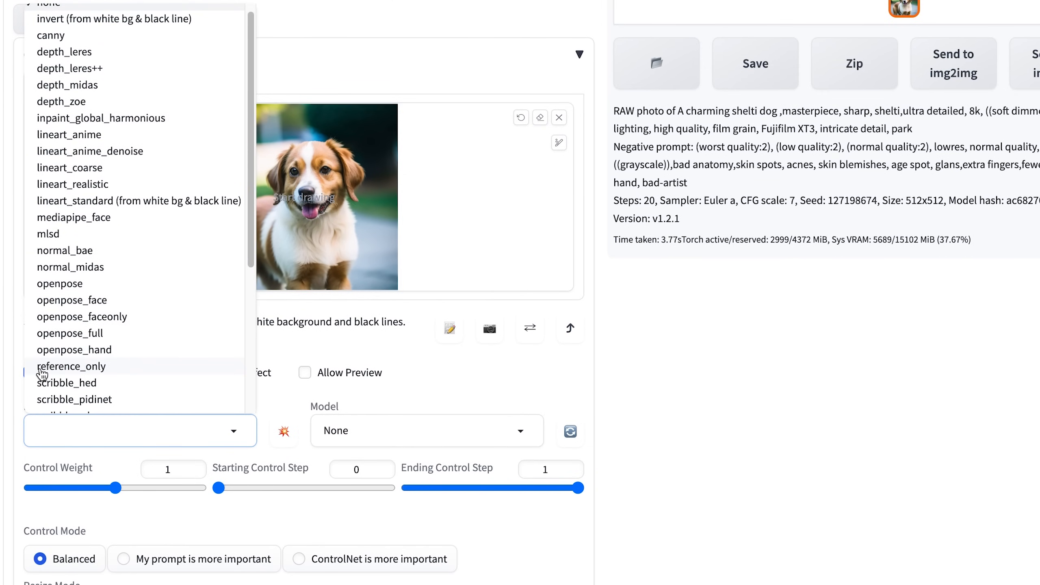
{"action": "left_click", "coordinate": [88, 368]}
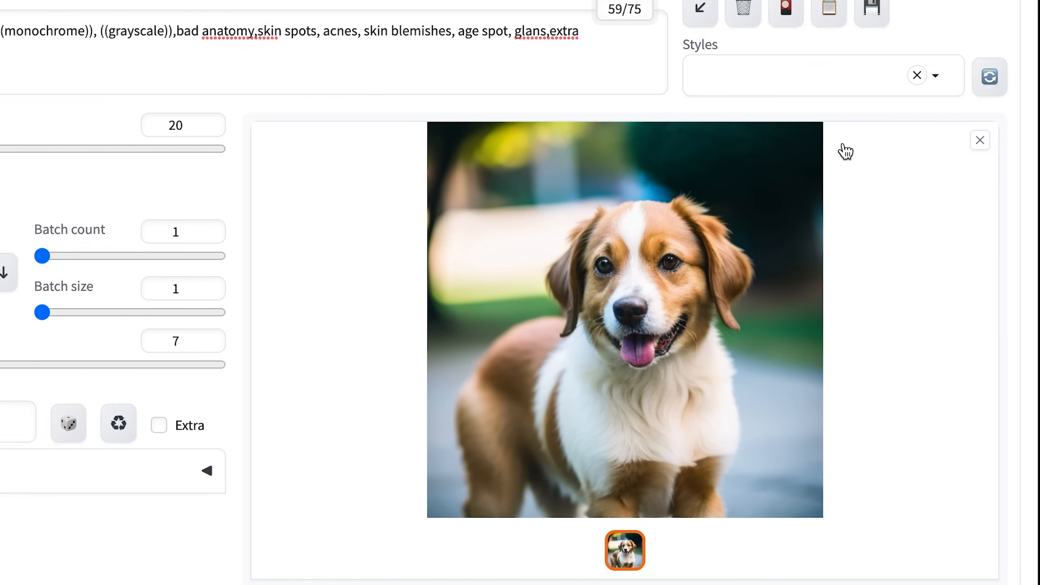
Step: Generate one dog image from the reference, and run another generation with the batch count set to 8
{"action": "left_click", "coordinate": [838, 95]}
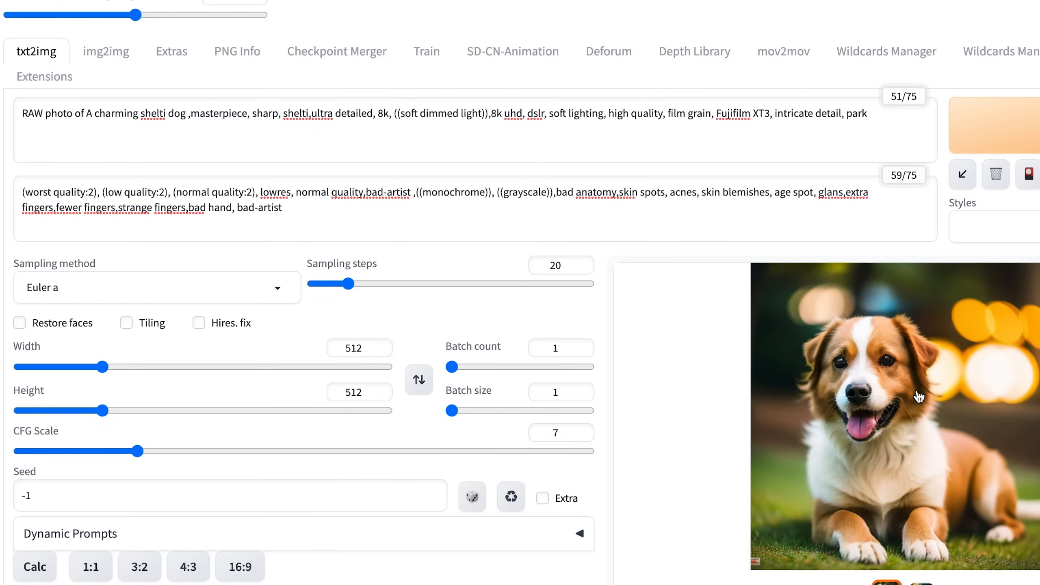
{"action": "left_click", "coordinate": [918, 397]}
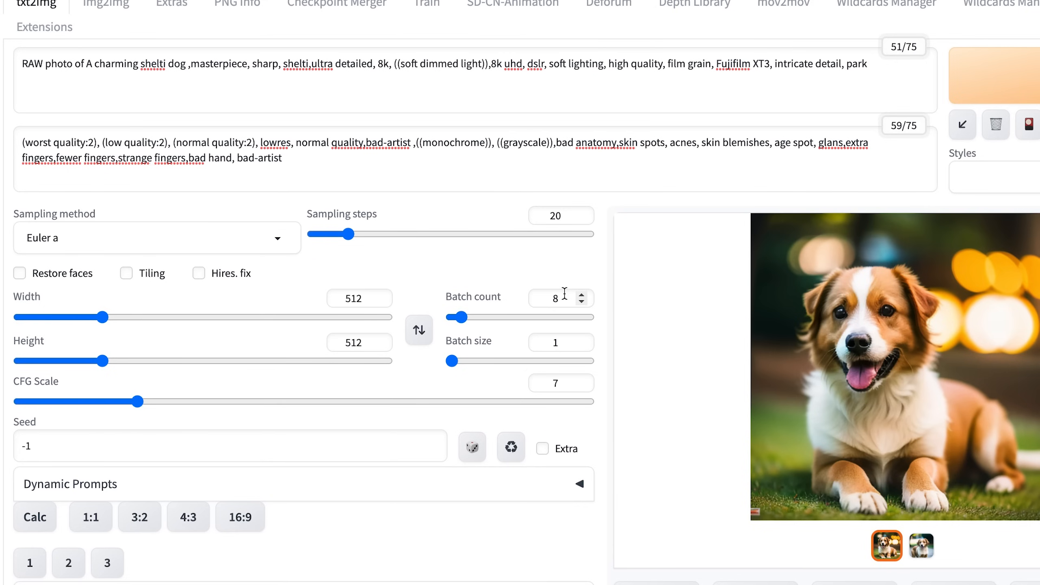
{"action": "left_click", "coordinate": [1017, 77]}
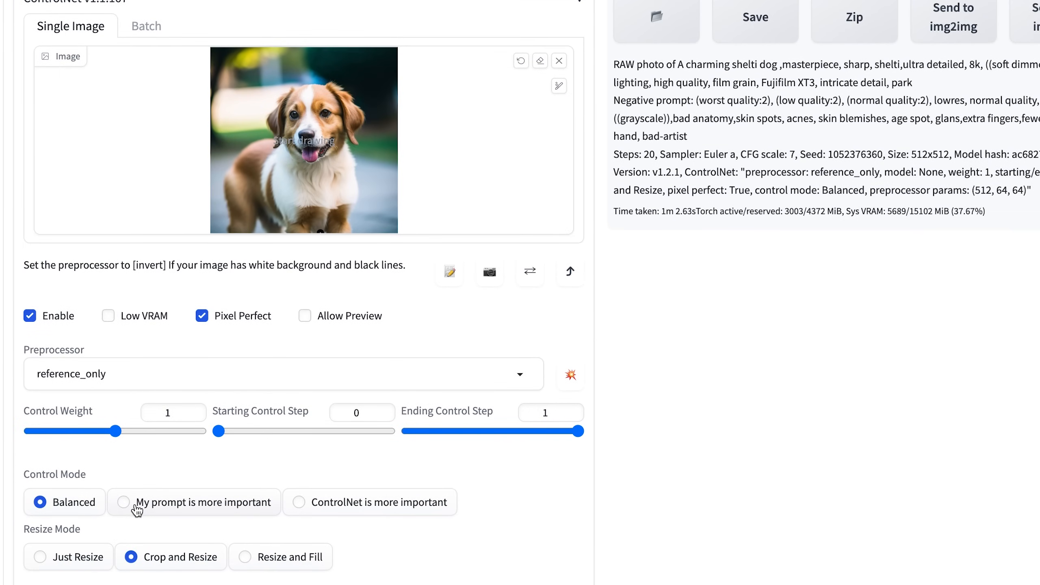
Step: Switch the ControlNet control mode to "My prompt is more important" and generate another batch of dog images
{"action": "left_click", "coordinate": [123, 501]}
{"action": "scroll", "coordinate": [903, 399], "scroll_direction": "up", "scroll_amount": 20}
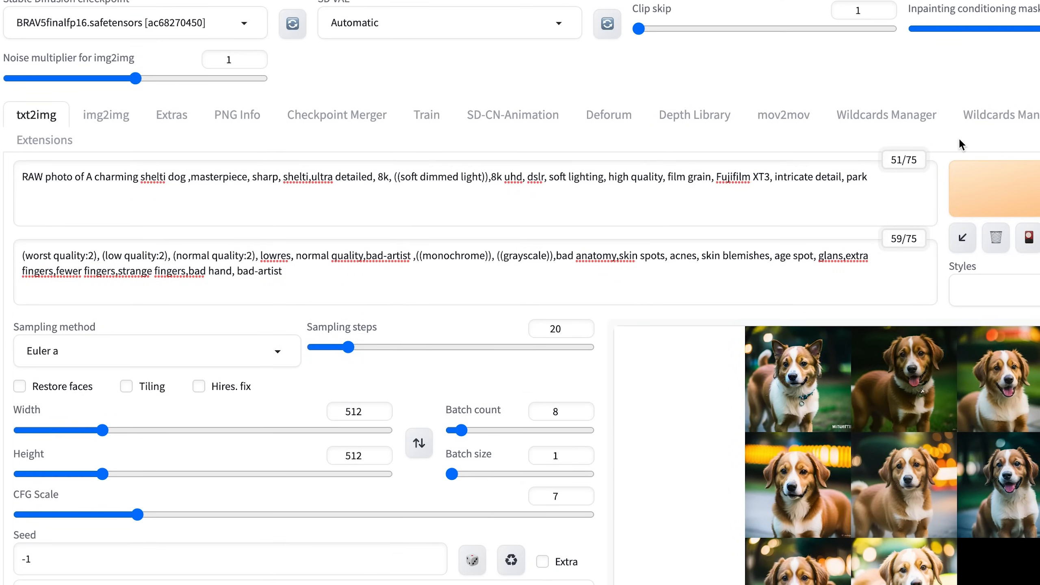
{"action": "left_click", "coordinate": [973, 167]}
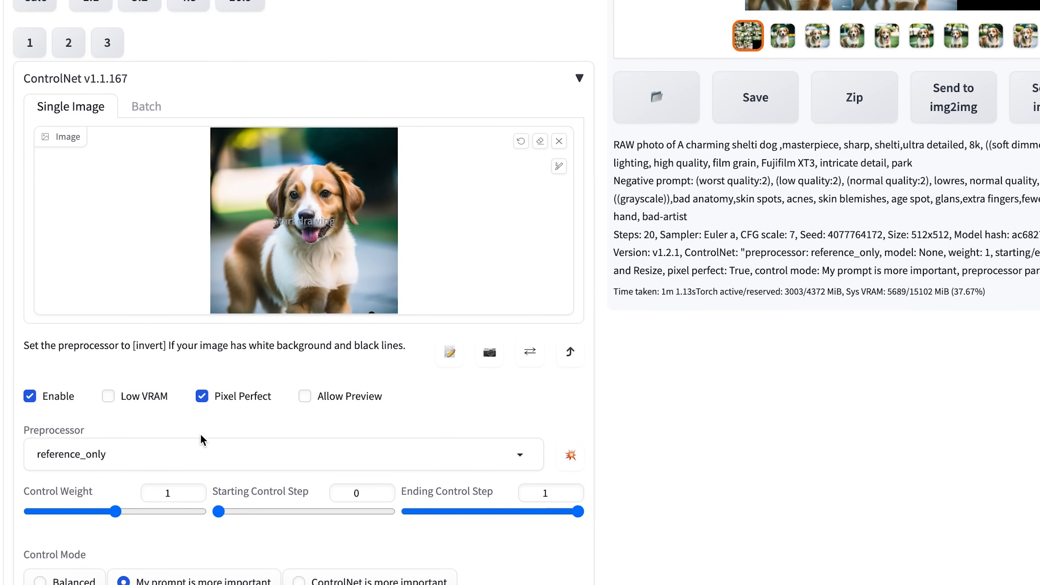
Step: Set the ControlNet control mode to "ControlNet is more important" and open the resulting grid of dog images
{"action": "scroll", "coordinate": [200, 433], "scroll_direction": "down", "scroll_amount": 3}
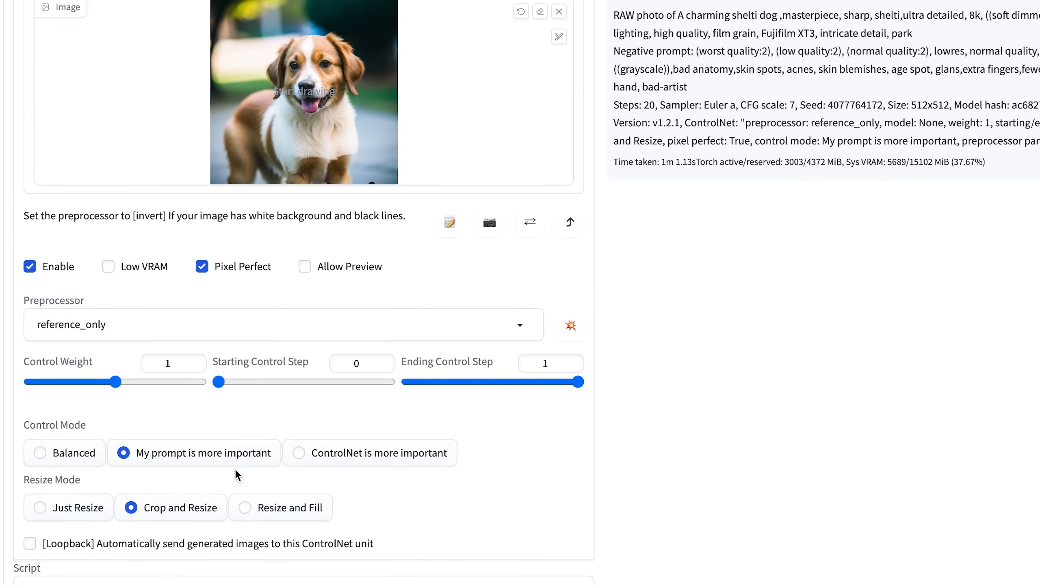
{"action": "left_click", "coordinate": [298, 453]}
{"action": "scroll", "coordinate": [944, 254], "scroll_direction": "up", "scroll_amount": 15}
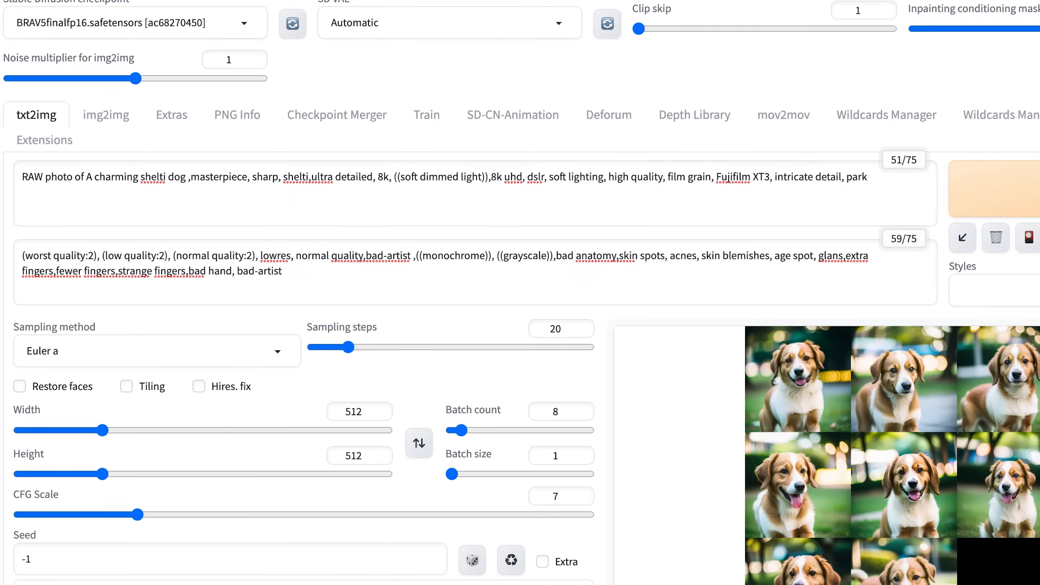
{"action": "left_click", "coordinate": [944, 446]}
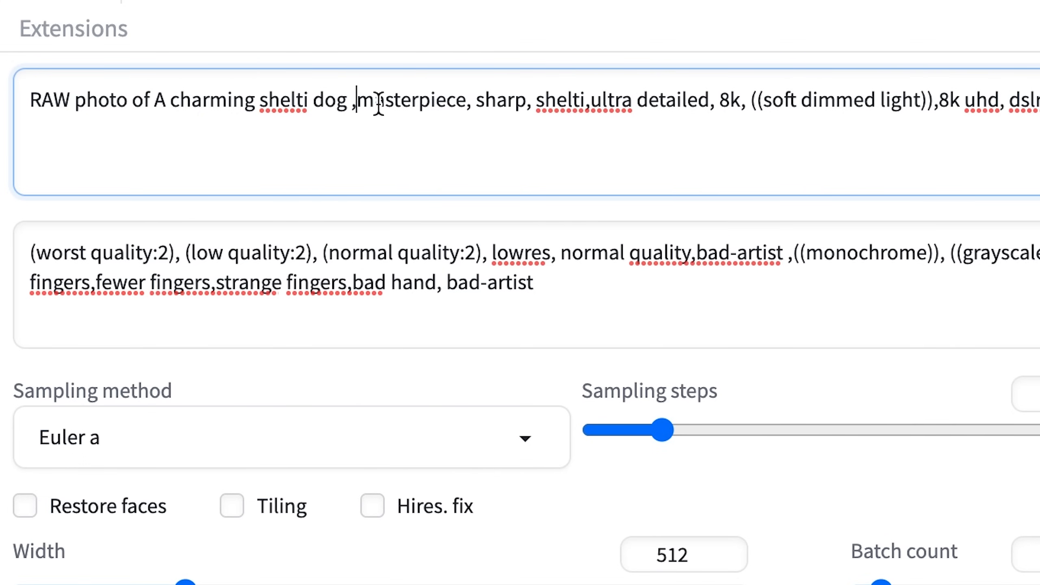
Step: Insert "running," into the positive prompt between "shelti dog ," and "masterpiece"
{"action": "type", "text": "run"}
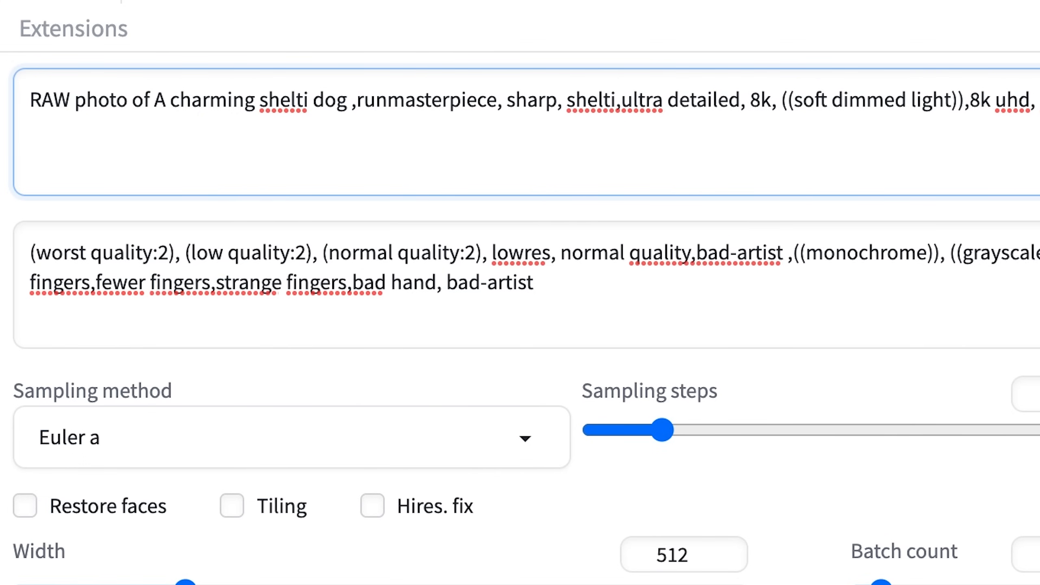
{"action": "type", "text": "ning,"}
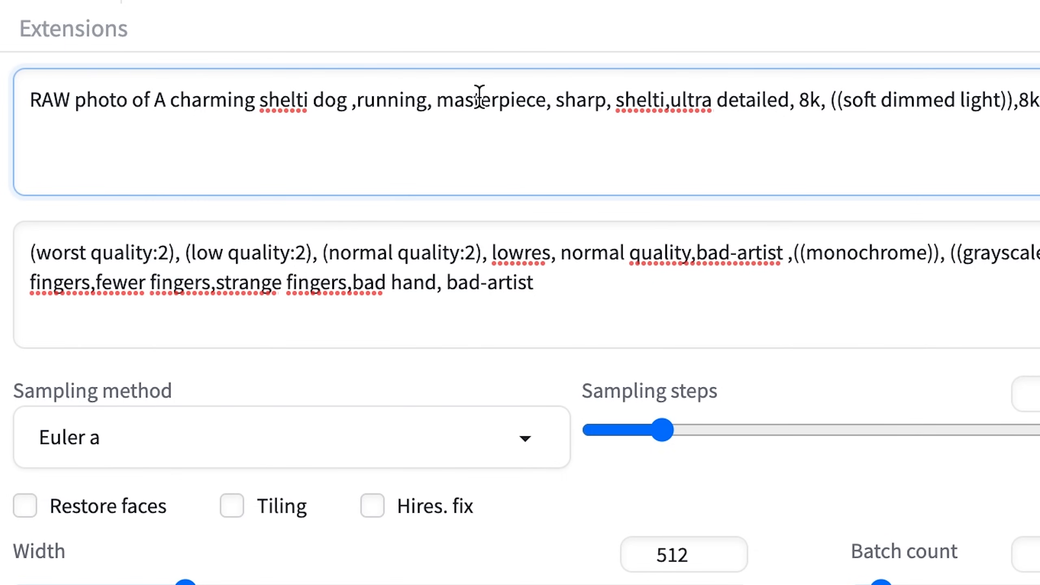
{"action": "double_click", "coordinate": [383, 103]}
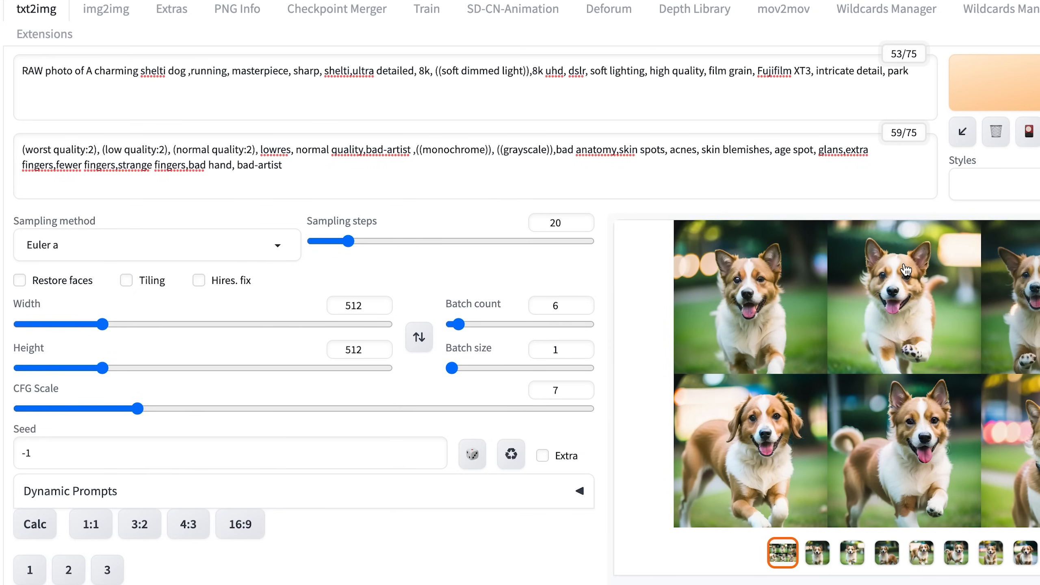
Step: Change the control mode from Balanced to "My prompt is more important" for the running dog prompt
{"action": "scroll", "coordinate": [854, 269], "scroll_direction": "down", "scroll_amount": 10}
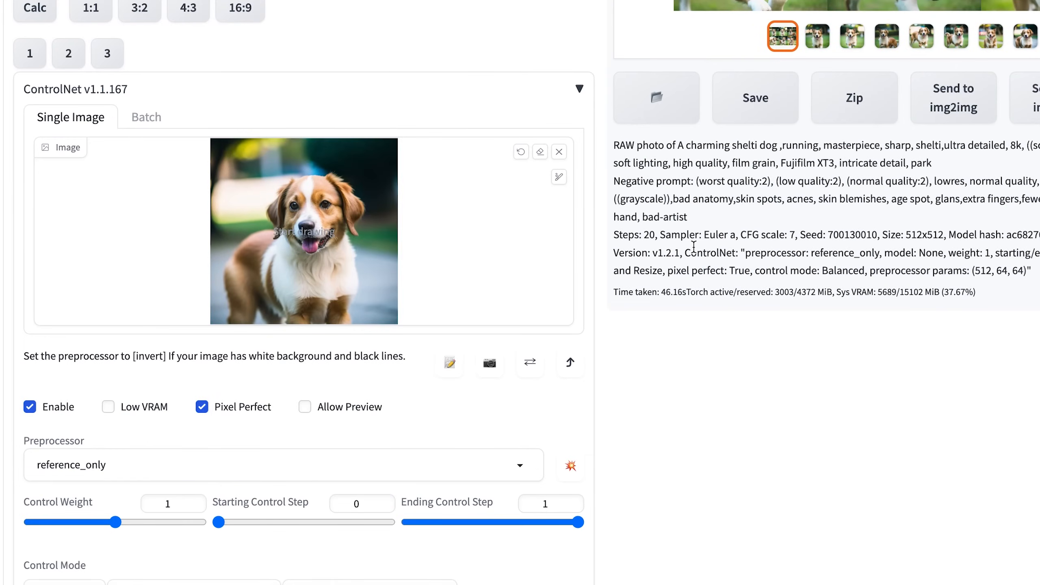
{"action": "scroll", "coordinate": [588, 248], "scroll_direction": "down", "scroll_amount": 1}
{"action": "scroll", "coordinate": [558, 246], "scroll_direction": "down", "scroll_amount": 3}
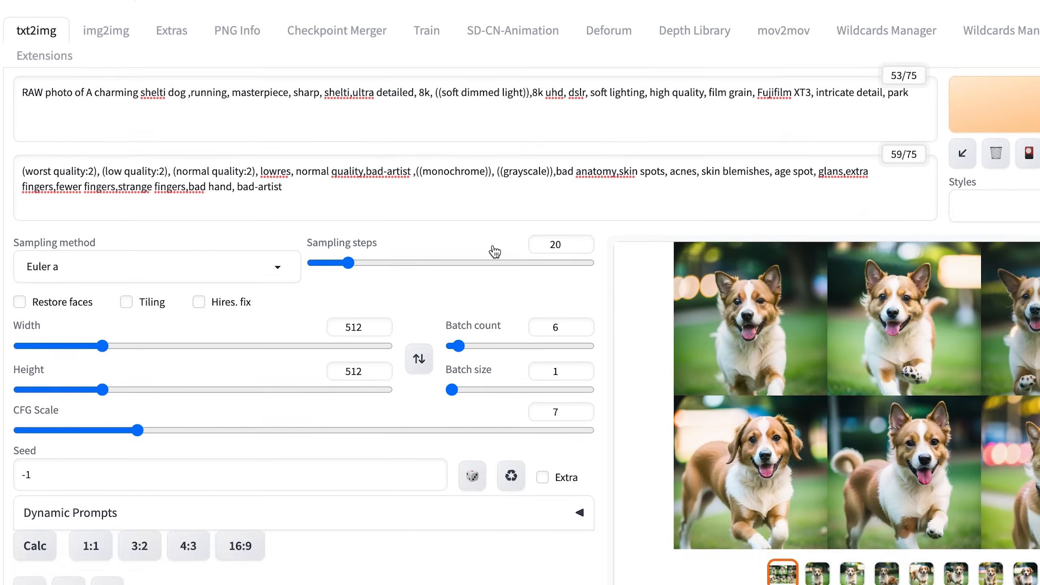
{"action": "scroll", "coordinate": [495, 251], "scroll_direction": "up", "scroll_amount": 2}
{"action": "left_click", "coordinate": [315, 206]}
{"action": "scroll", "coordinate": [288, 220], "scroll_direction": "down", "scroll_amount": 14}
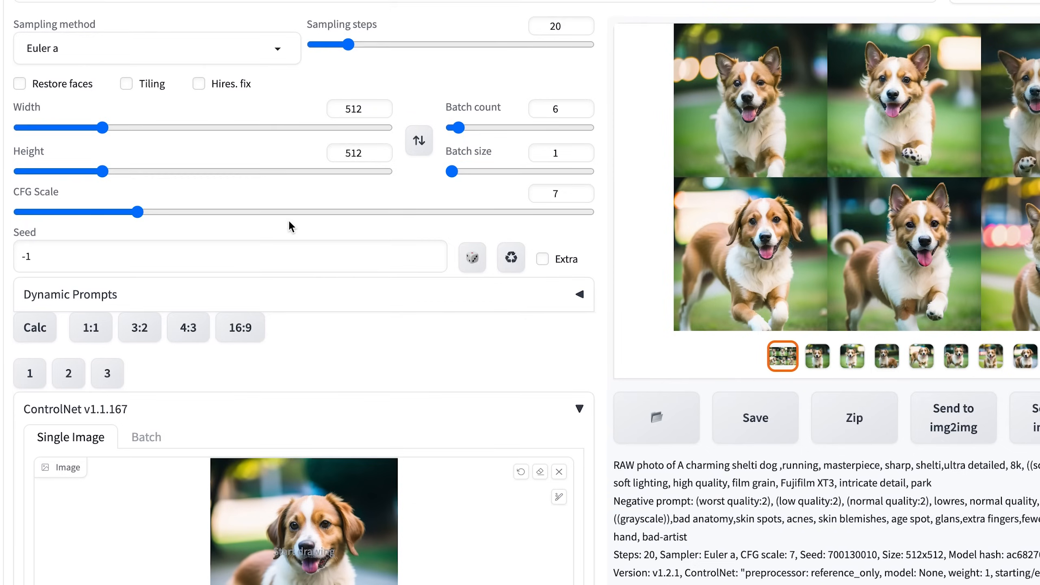
{"action": "scroll", "coordinate": [297, 230], "scroll_direction": "down", "scroll_amount": 3}
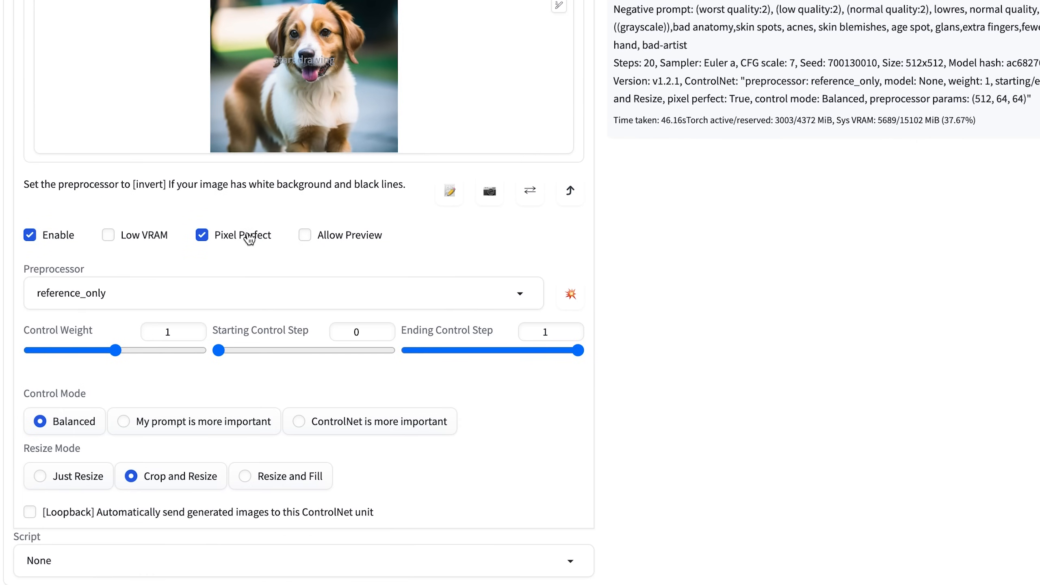
{"action": "left_click", "coordinate": [182, 422]}
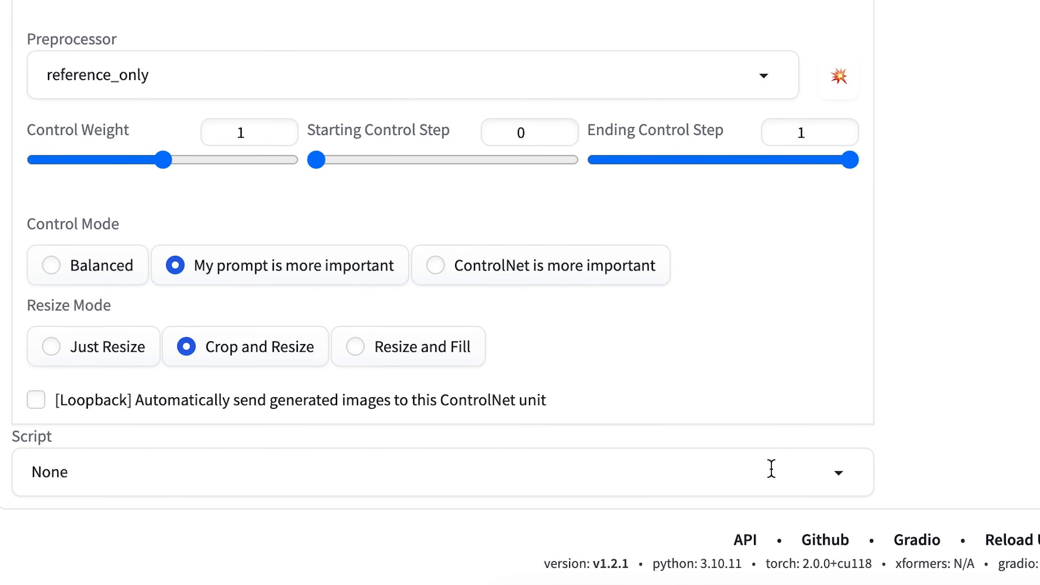
Step: Set up an X/Y/Z plot script by checkpoint name, with breakdomain_M2150, CounterfeitV30_v30 and realisticVisionV20_v20 as the X values
{"action": "left_click", "coordinate": [837, 478]}
{"action": "left_click", "coordinate": [288, 409]}
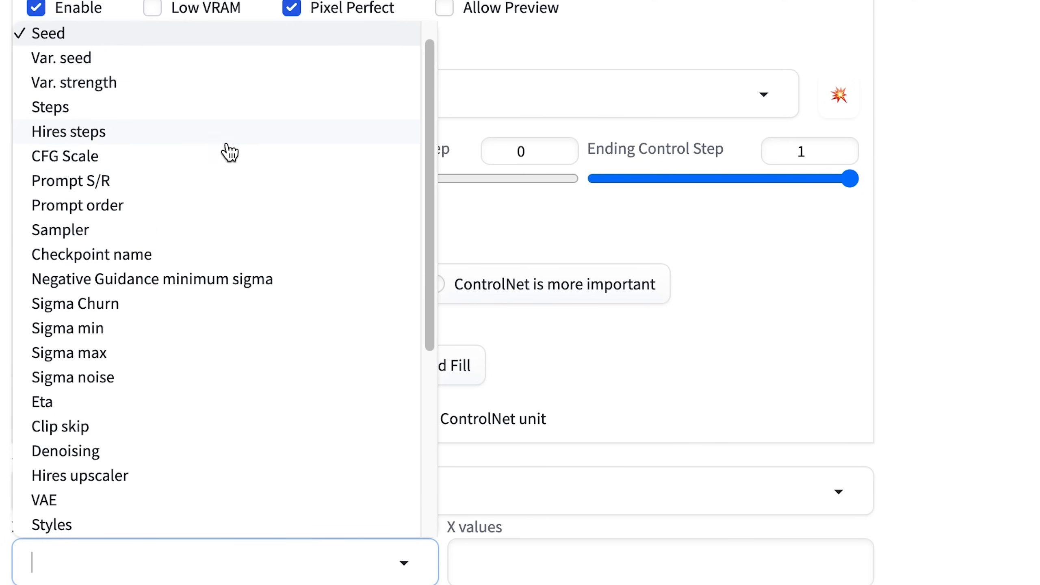
{"action": "left_click", "coordinate": [107, 256]}
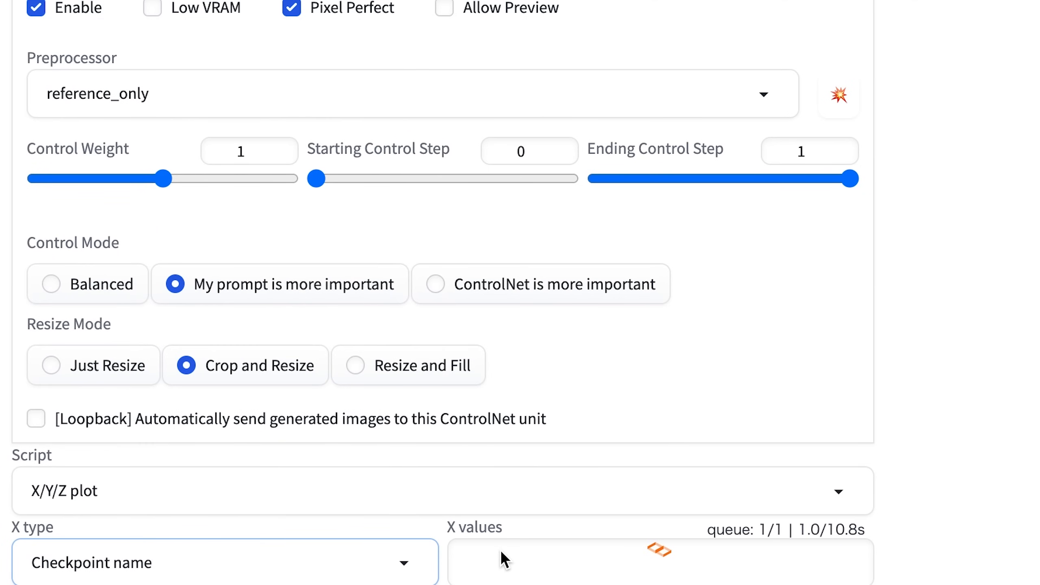
{"action": "left_click", "coordinate": [531, 556]}
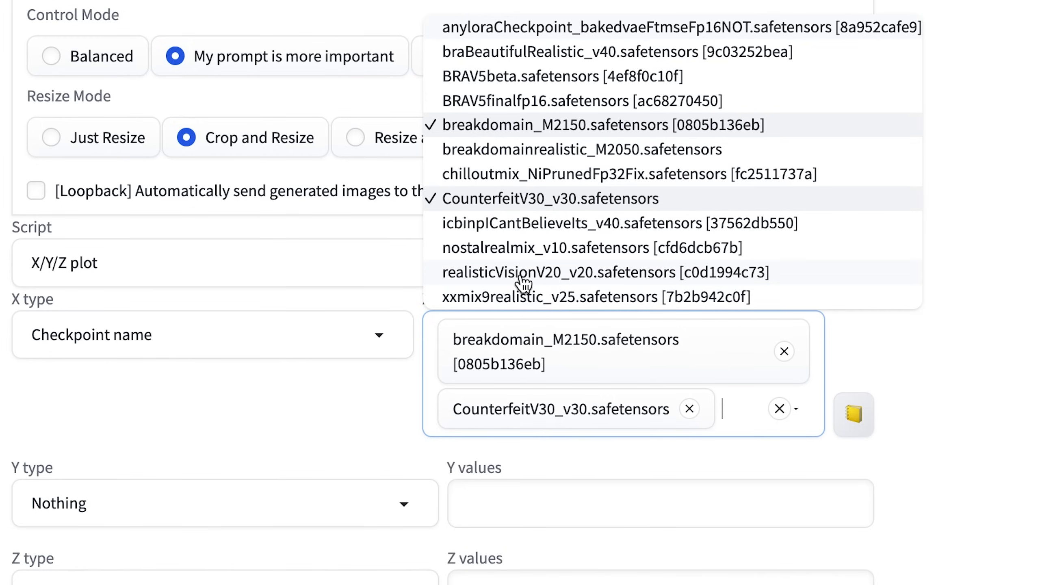
{"action": "left_click", "coordinate": [521, 277]}
{"action": "key", "text": "Escape"}
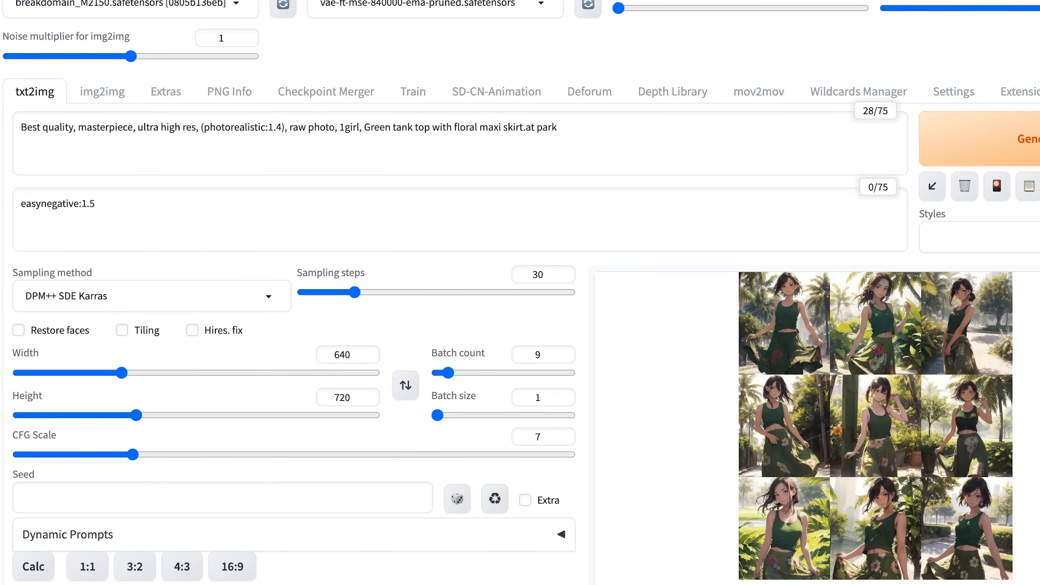
Step: Enlarge the image of the girl standing on the park path and load it as the ControlNet reference image
{"action": "left_click", "coordinate": [809, 584]}
{"action": "left_click", "coordinate": [804, 402]}
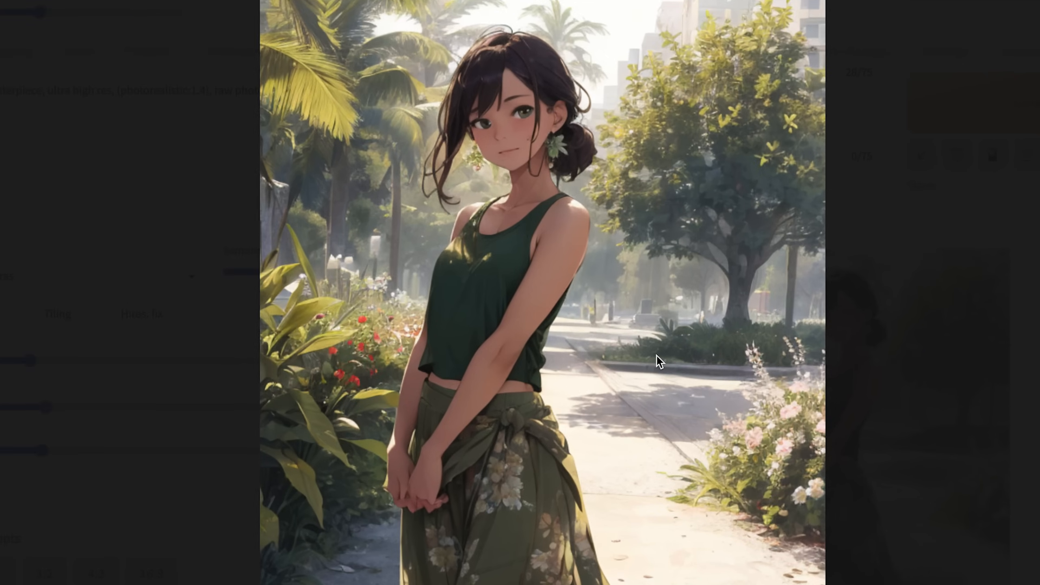
{"action": "left_click", "coordinate": [657, 356]}
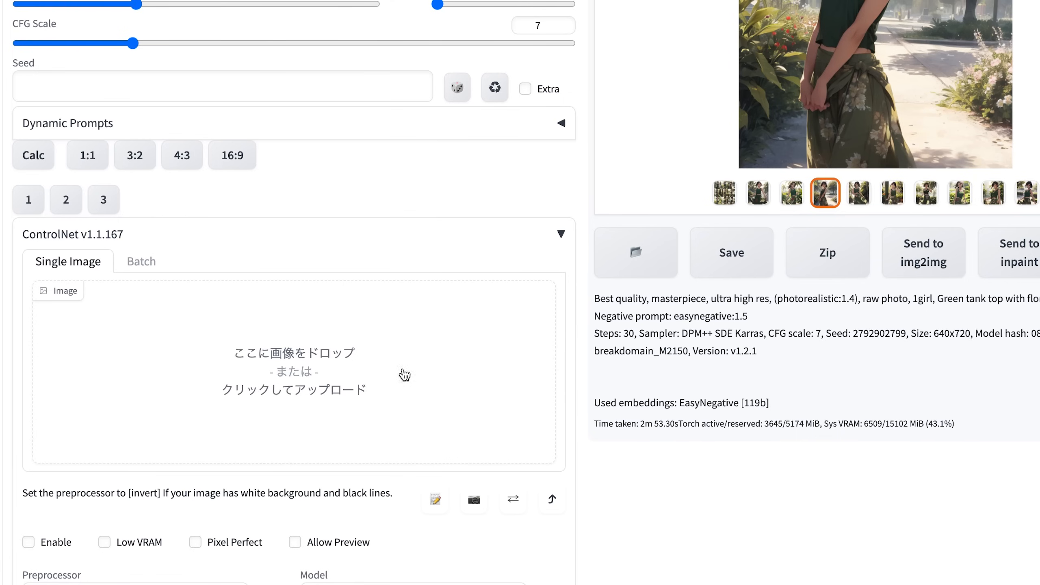
{"action": "left_click_drag", "start_coordinate": [859, 123], "coordinate": [399, 367]}
Step: Enable ControlNet with Pixel Perfect for the girl image and choose the reference_only preprocessor
{"action": "scroll", "coordinate": [348, 324], "scroll_direction": "down", "scroll_amount": 3}
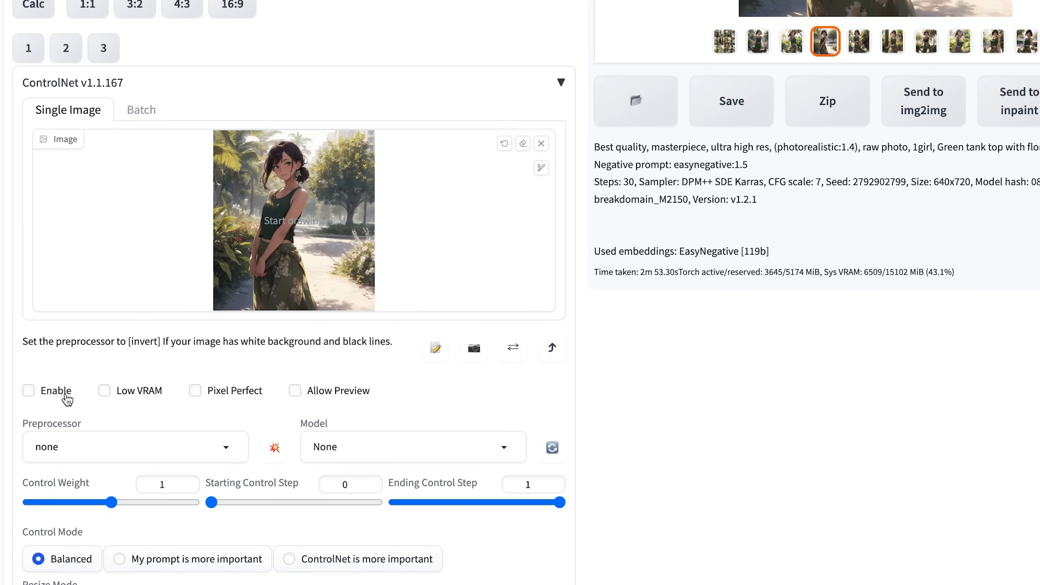
{"action": "left_click", "coordinate": [30, 391]}
{"action": "left_click", "coordinate": [195, 390]}
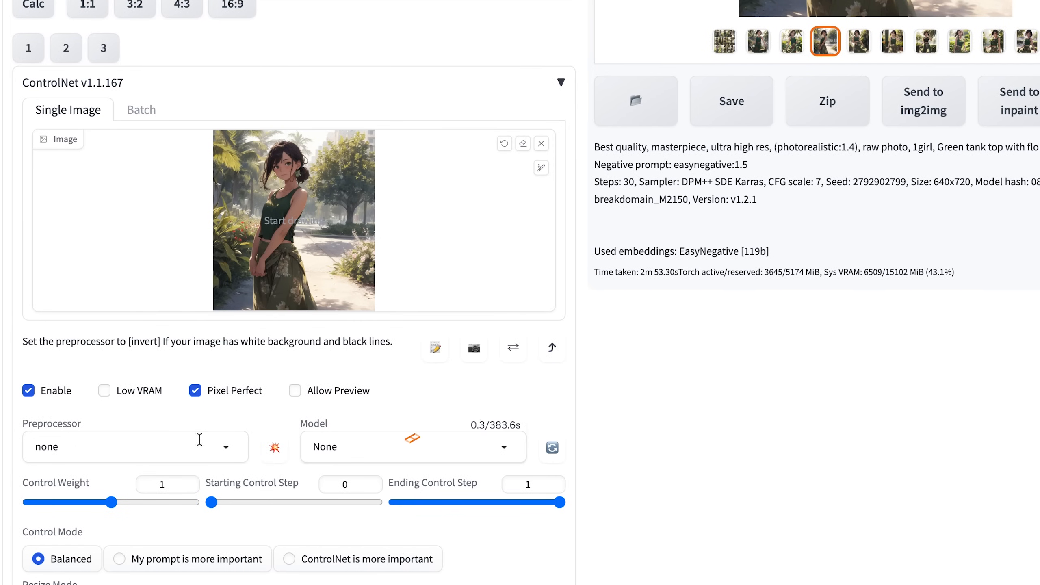
{"action": "left_click", "coordinate": [197, 438]}
{"action": "left_click", "coordinate": [85, 360]}
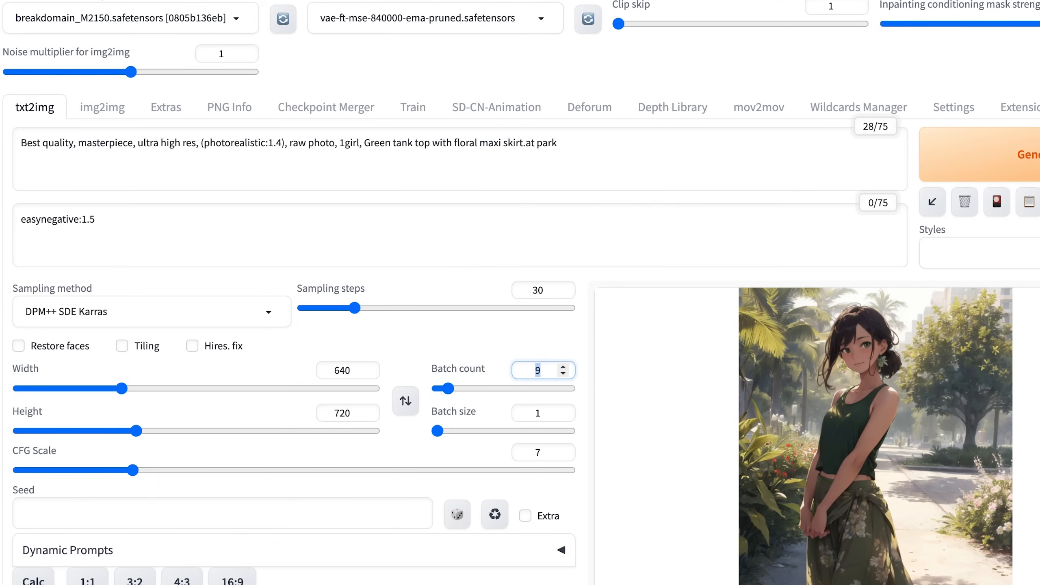
Step: Set the batch count to 3 and generate images from the girl reference
{"action": "type", "text": "3"}
{"action": "left_click", "coordinate": [949, 180]}
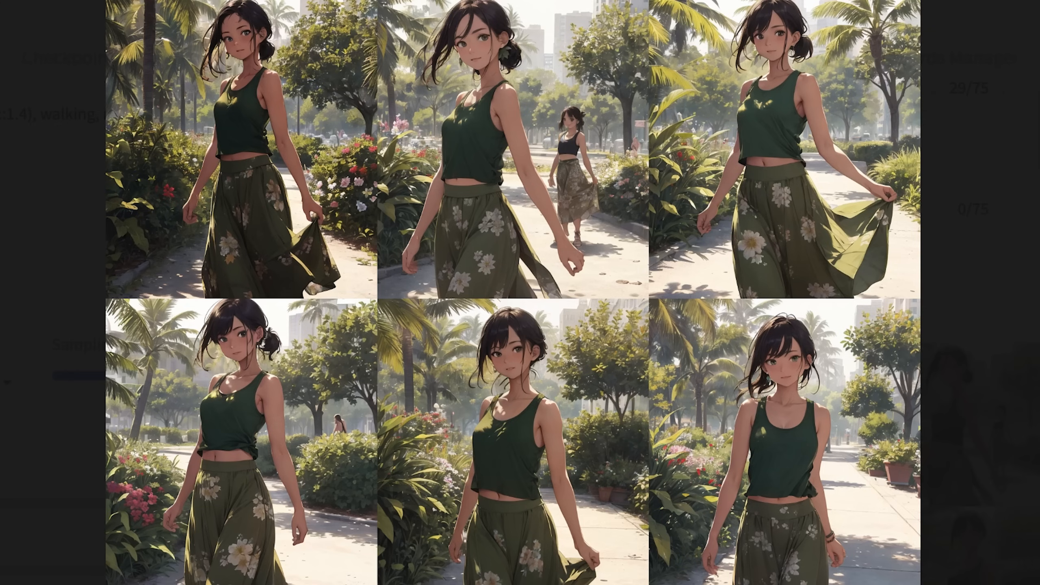
Step: Add "blonde hair" to the end of the positive prompt, after "at park,"
{"action": "scroll", "coordinate": [519, 292], "scroll_direction": "down", "scroll_amount": 8}
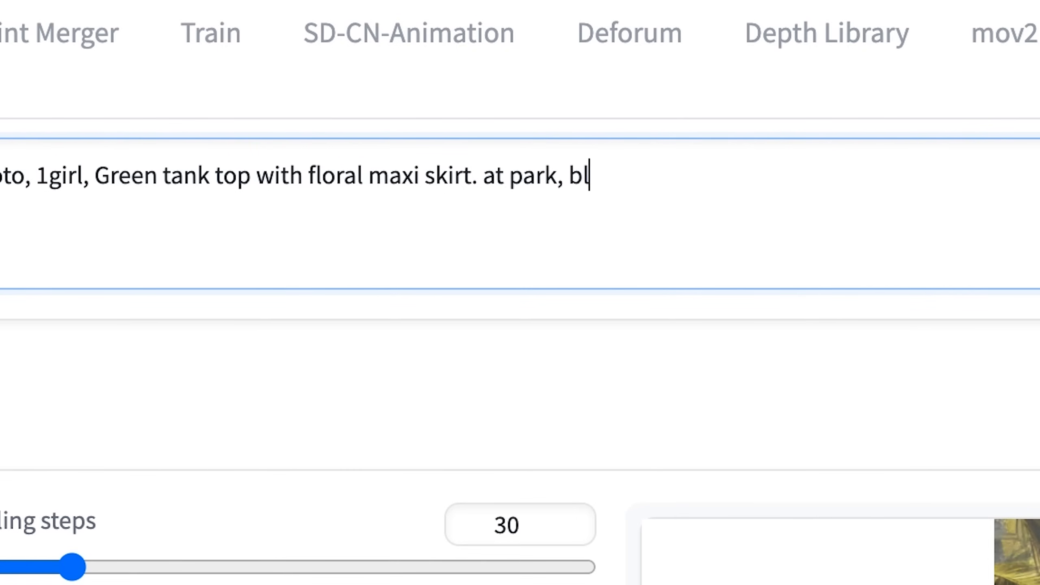
{"action": "type", "text": "onde hair"}
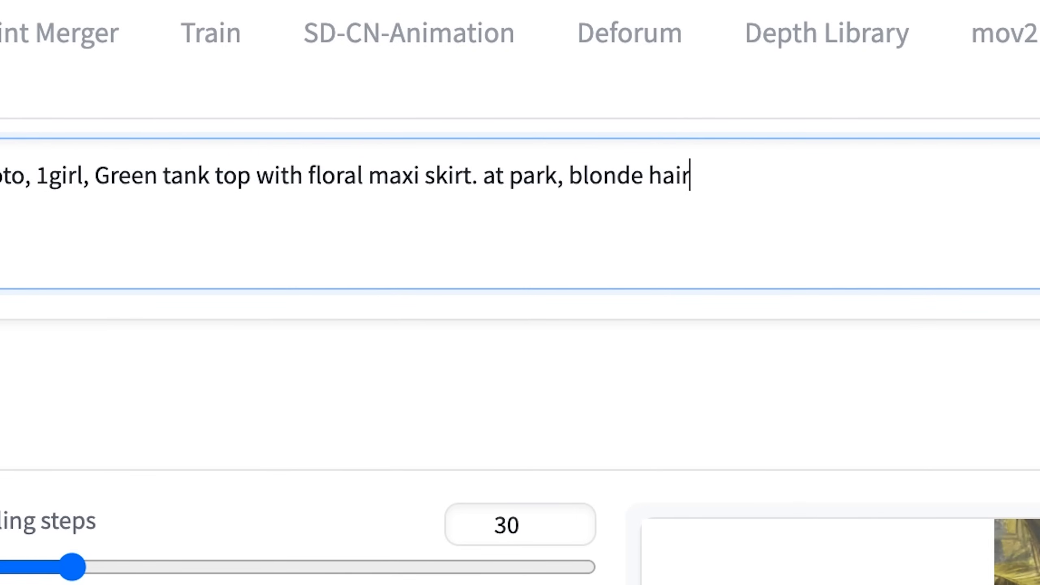
Step: Generate the image of the girl with blonde hair and add "have an apple" to the end of the positive prompt
{"action": "left_click", "coordinate": [938, 175]}
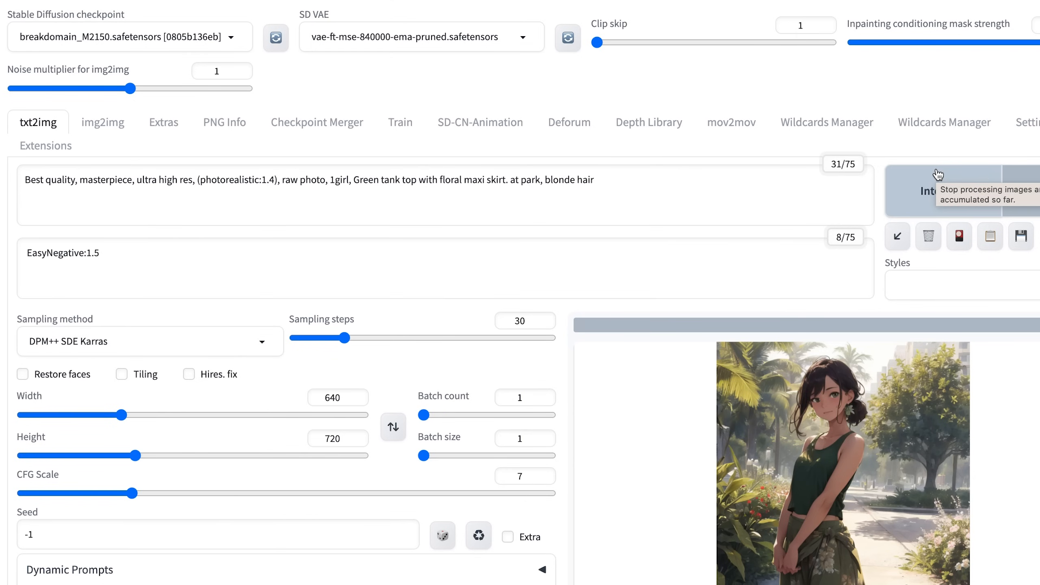
{"action": "left_click", "coordinate": [943, 156]}
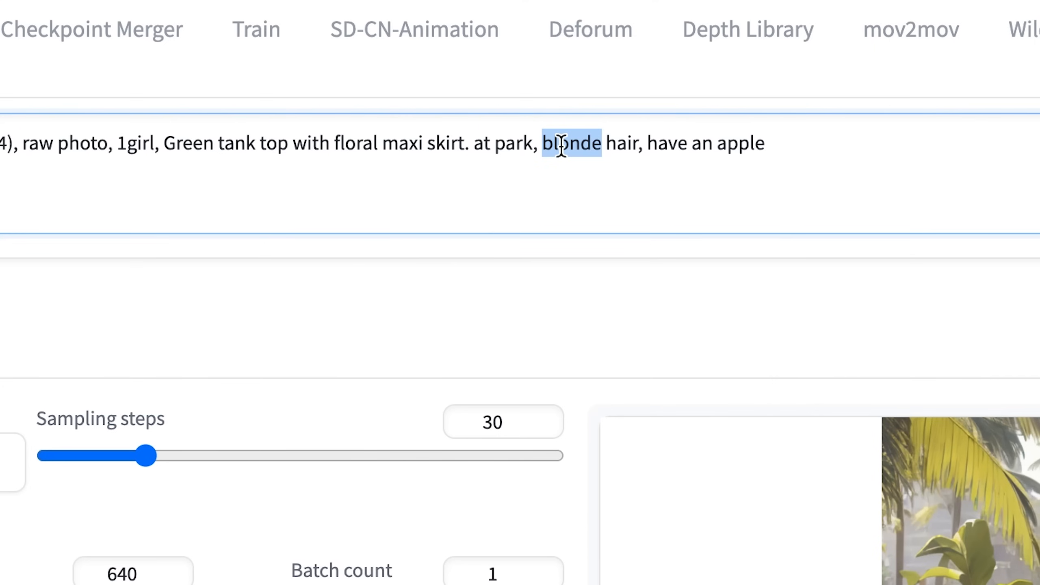
Step: Replace "blonde" with "red" in the positive prompt and generate the image
{"action": "type", "text": "red"}
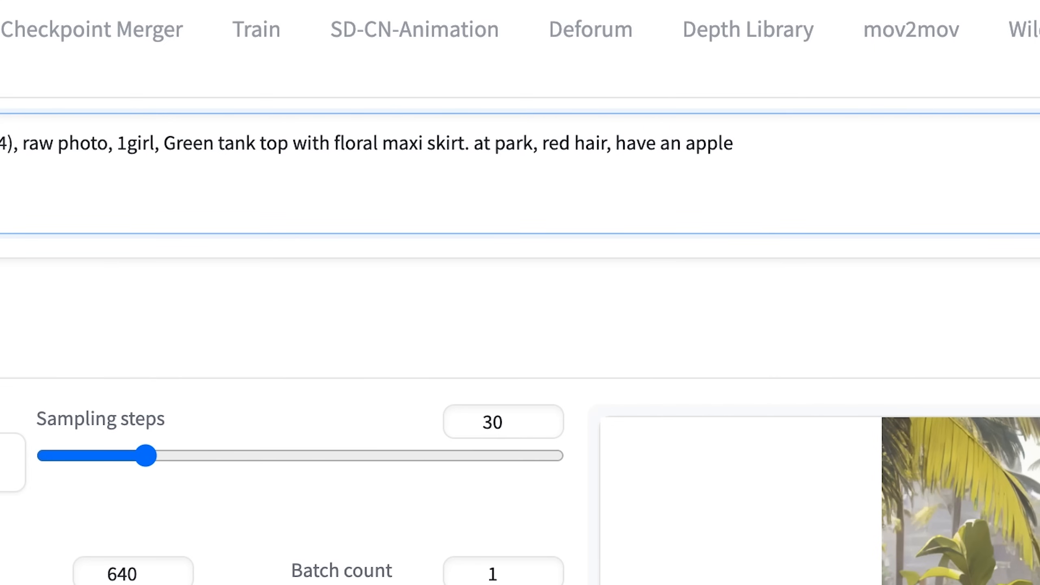
{"action": "key", "text": "ctrl+Return"}
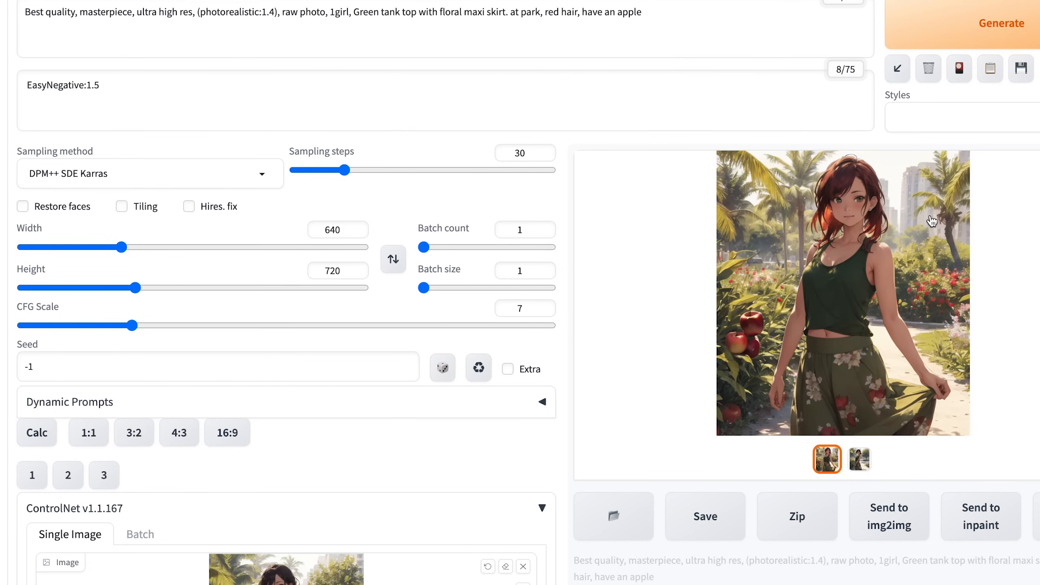
{"action": "left_click", "coordinate": [787, 235]}
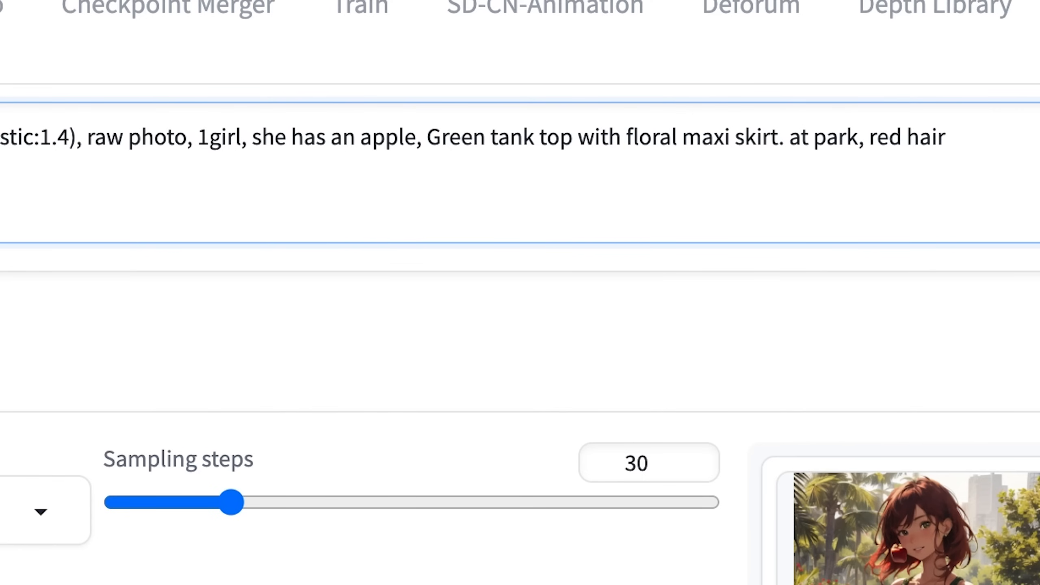
Step: Extend the apple phrase in the prompt to "she has an apple right hand" and generate images with a batch count of 6
{"action": "key", "text": "BackSpace"}
{"action": "type", "text": "right hand"}
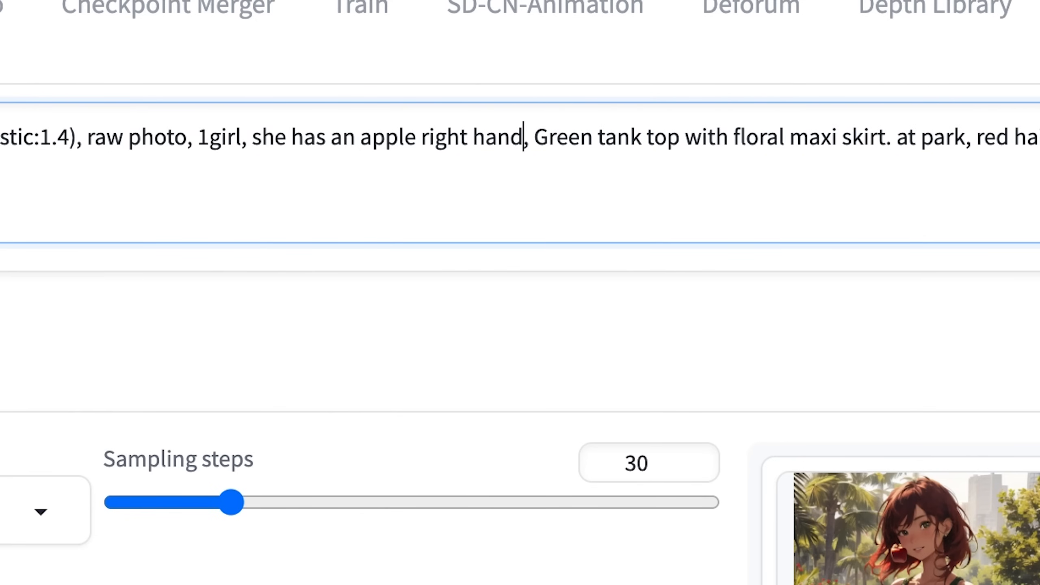
{"action": "key", "text": "ctrl+Return"}
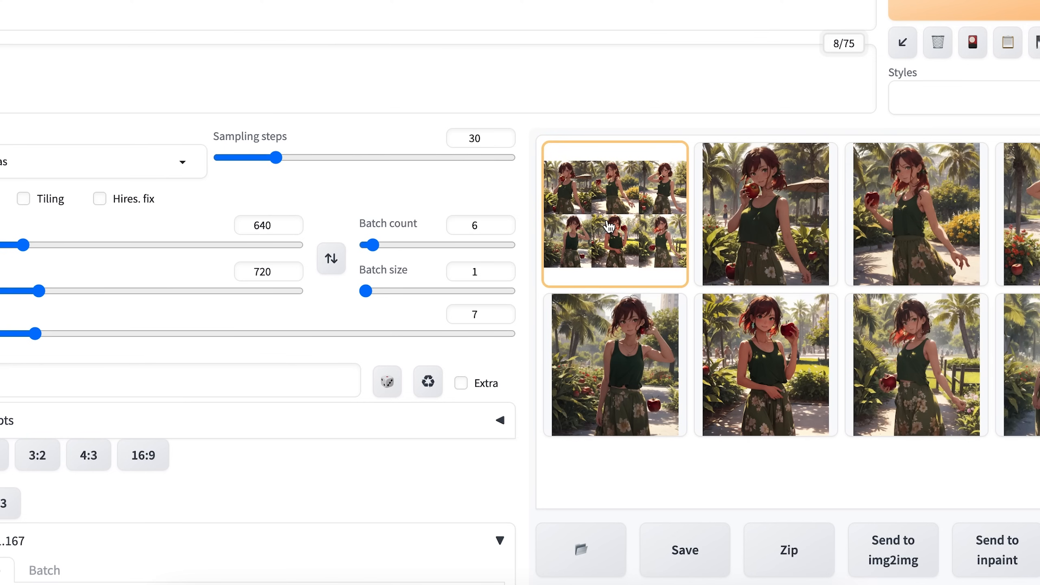
{"action": "left_click", "coordinate": [637, 220]}
{"action": "left_click", "coordinate": [701, 216]}
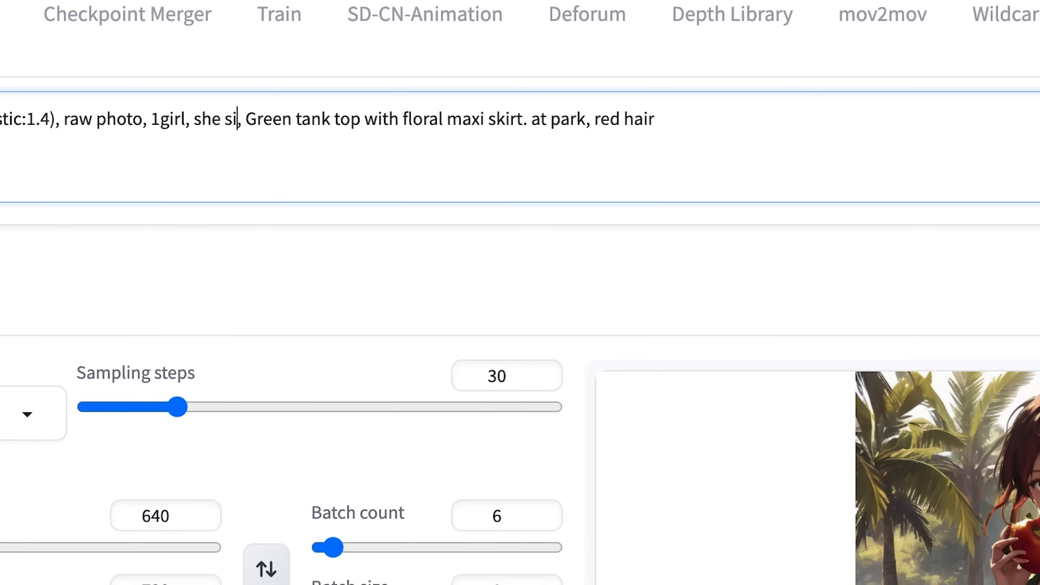
Step: Replace the apple phrase in the prompt with "she sitting on the bench" and generate six images, enlarging the results grid
{"action": "type", "text": "tting on the"}
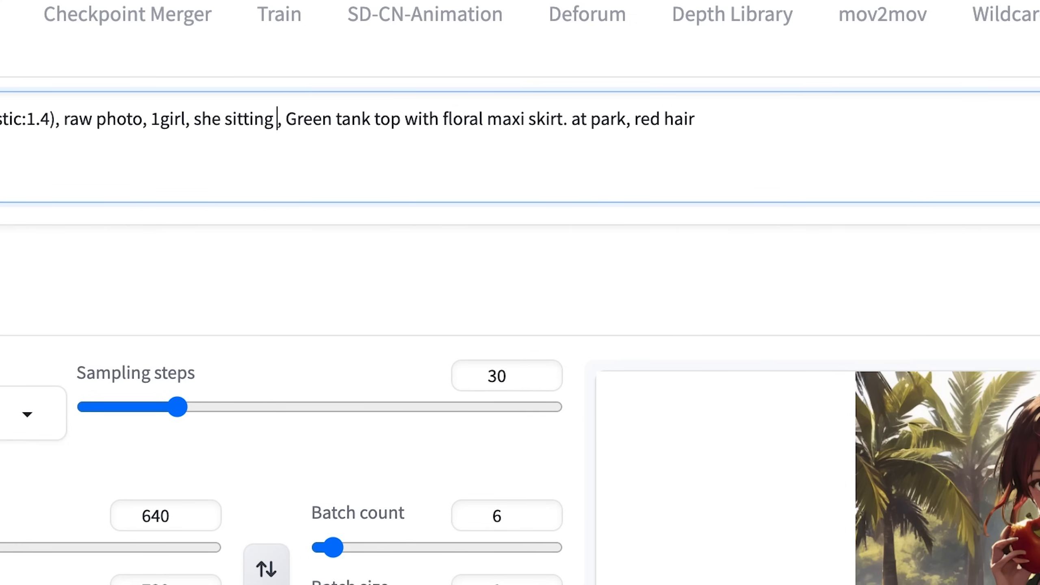
{"action": "type", "text": " bench"}
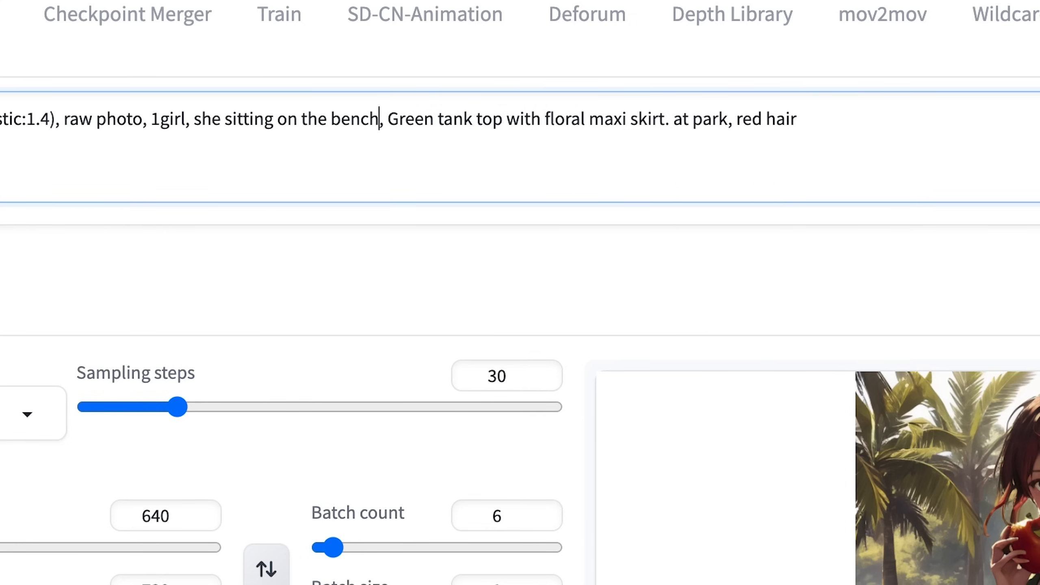
{"action": "left_click", "coordinate": [1036, 98]}
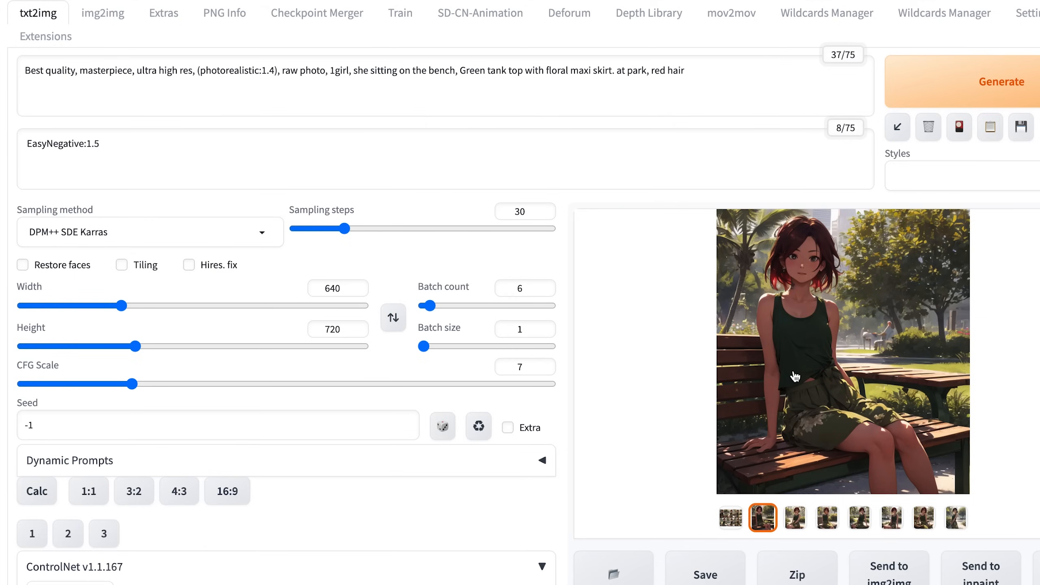
{"action": "left_click", "coordinate": [731, 517]}
{"action": "left_click", "coordinate": [725, 341]}
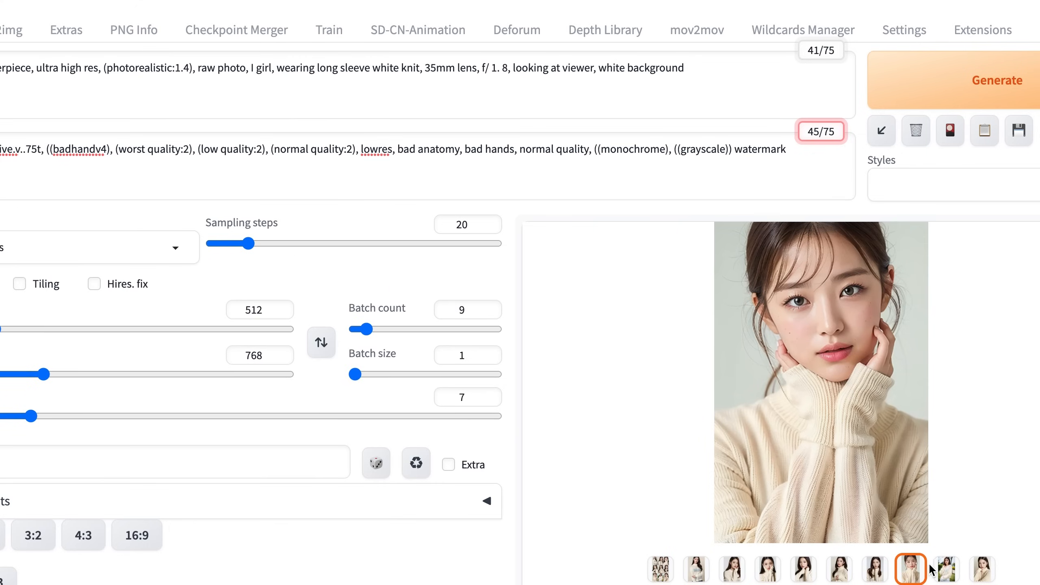
Step: Enlarge the portrait of the woman in a cream turtleneck knit and load it as the ControlNet reference image
{"action": "left_click", "coordinate": [836, 478]}
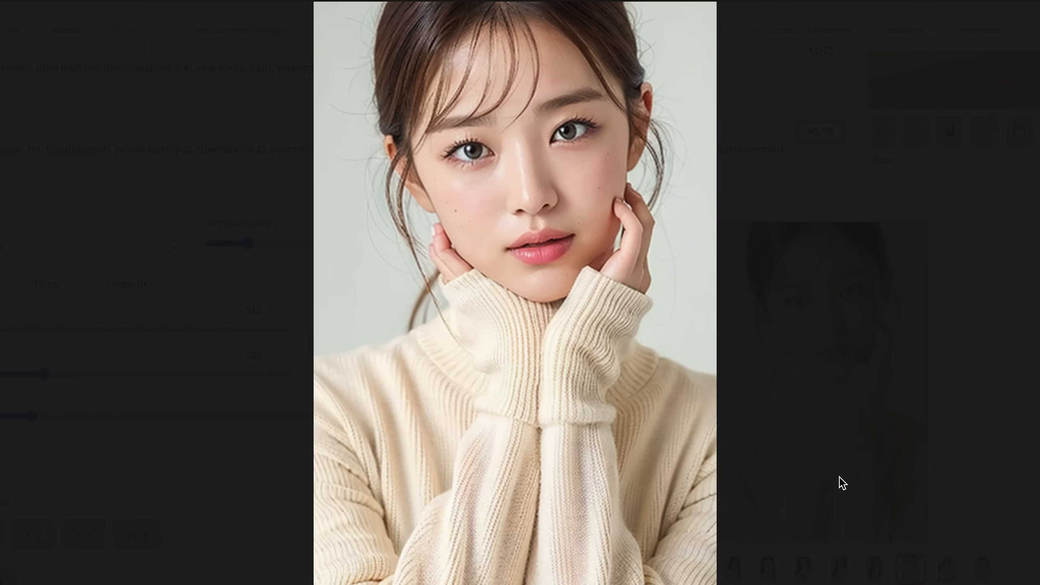
{"action": "left_click_drag", "start_coordinate": [672, 382], "coordinate": [1039, 381]}
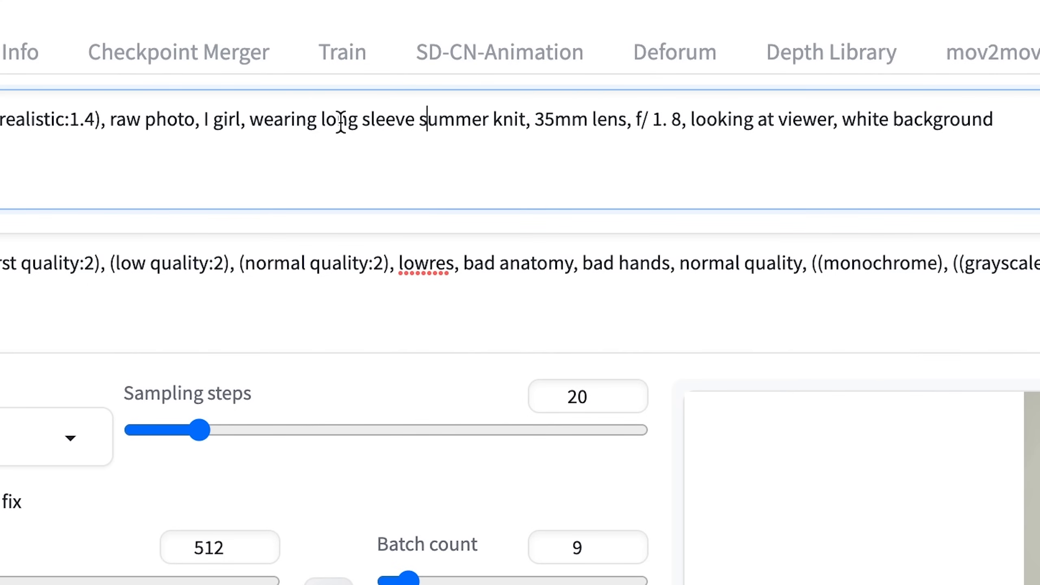
Step: Replace "long sleeve summer knit" with "Off-Shoulder Top" in the positive prompt
{"action": "left_click_drag", "start_coordinate": [321, 121], "coordinate": [523, 127]}
{"action": "type", "text": "Off-Shoulder Top"}
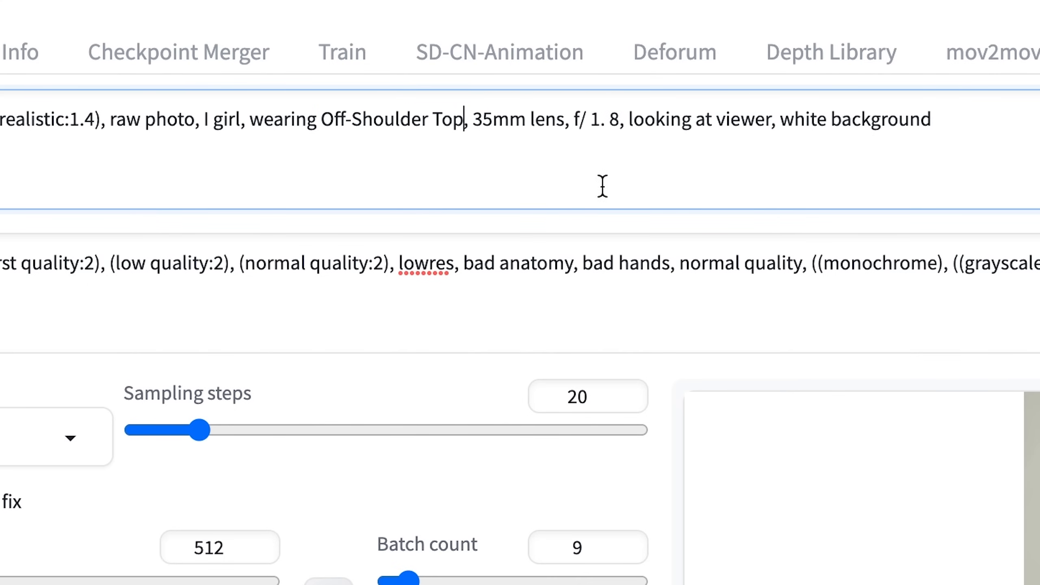
{"action": "left_click", "coordinate": [484, 158]}
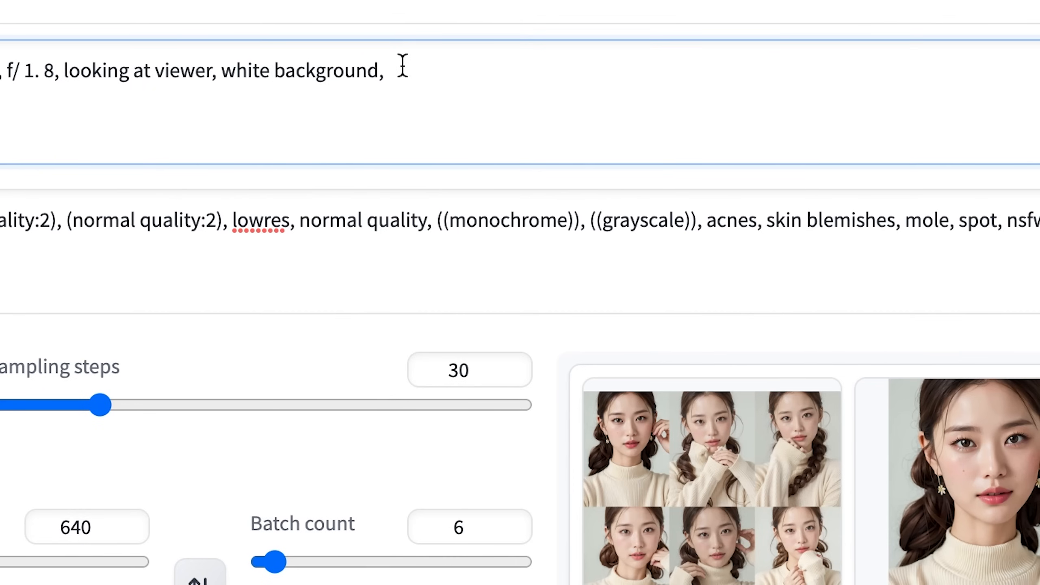
Step: Append "she holds an apple in her right hand, blonde hair" to the positive prompt and generate two images, enlarging the result
{"action": "type", "text": "she holds an apple in her right hand"}
{"action": "left_click", "coordinate": [385, 71]}
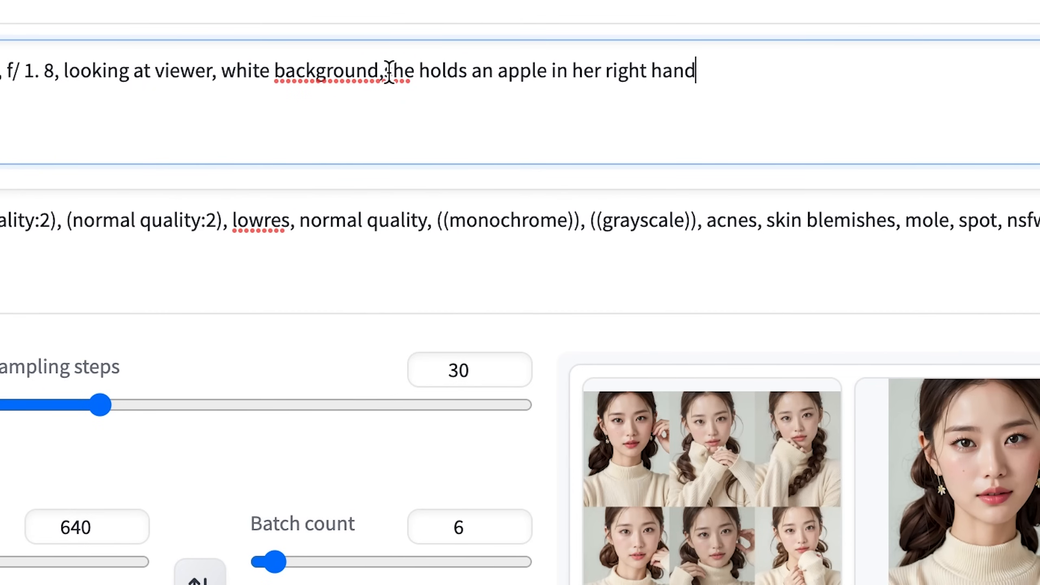
{"action": "left_click", "coordinate": [739, 88]}
{"action": "type", "text": ", blonde hair"}
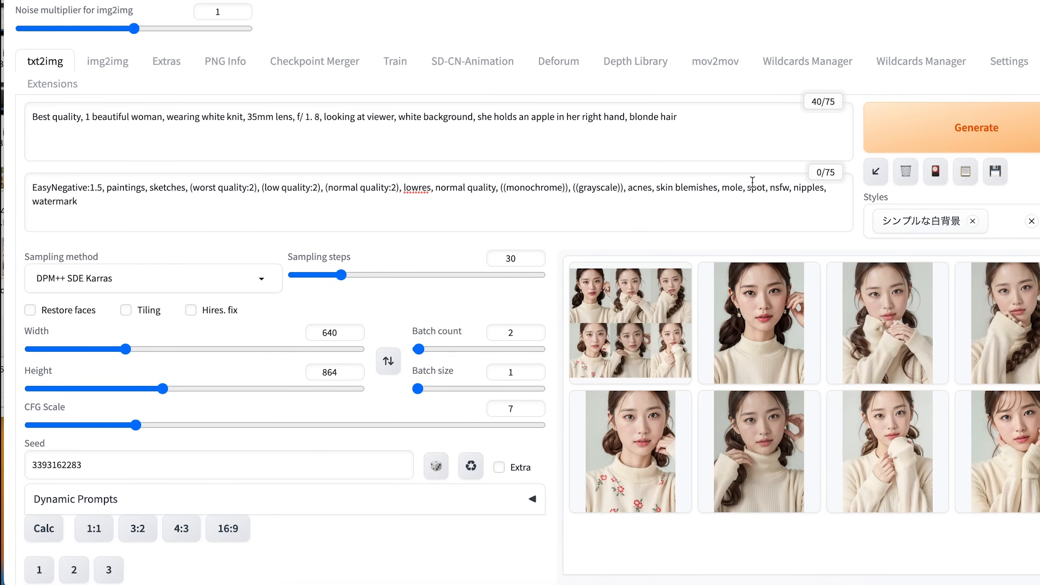
{"action": "left_click", "coordinate": [954, 131]}
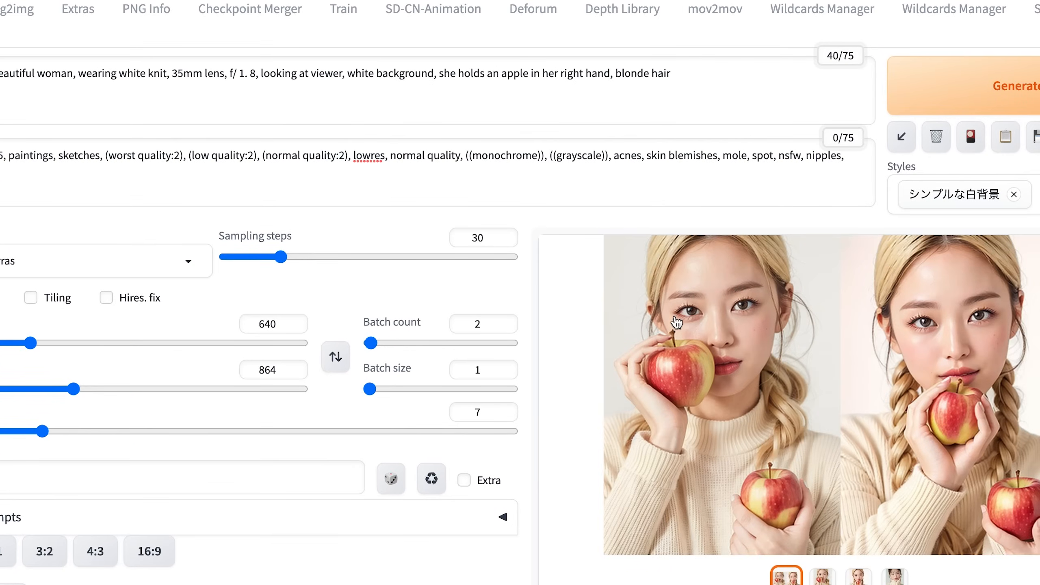
{"action": "left_click", "coordinate": [723, 333]}
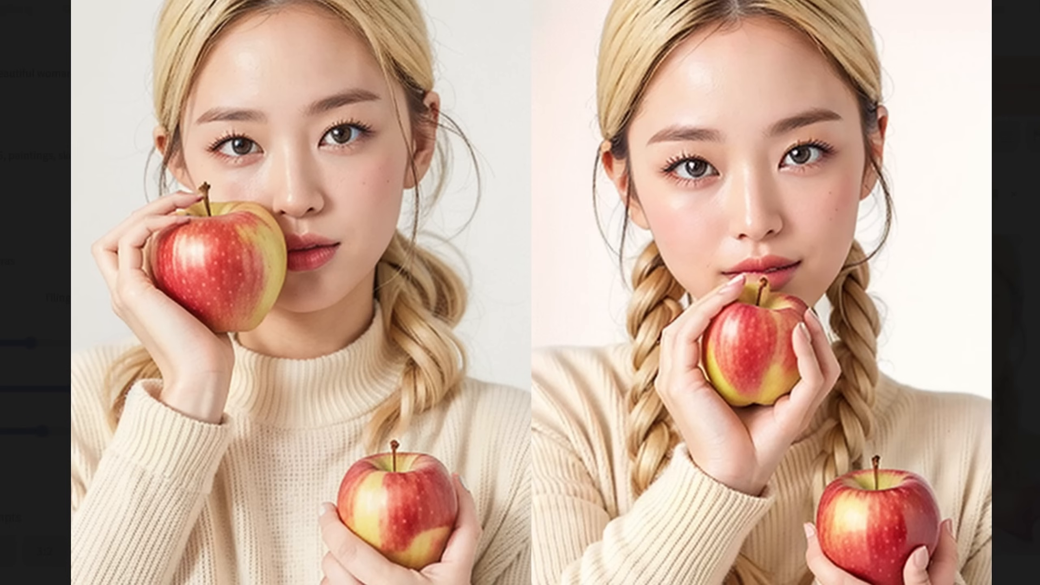
Step: Change the knit's colour in the prompt to "red" and set the image size to 720 wide by 1080 high
{"action": "double_click", "coordinate": [136, 73]}
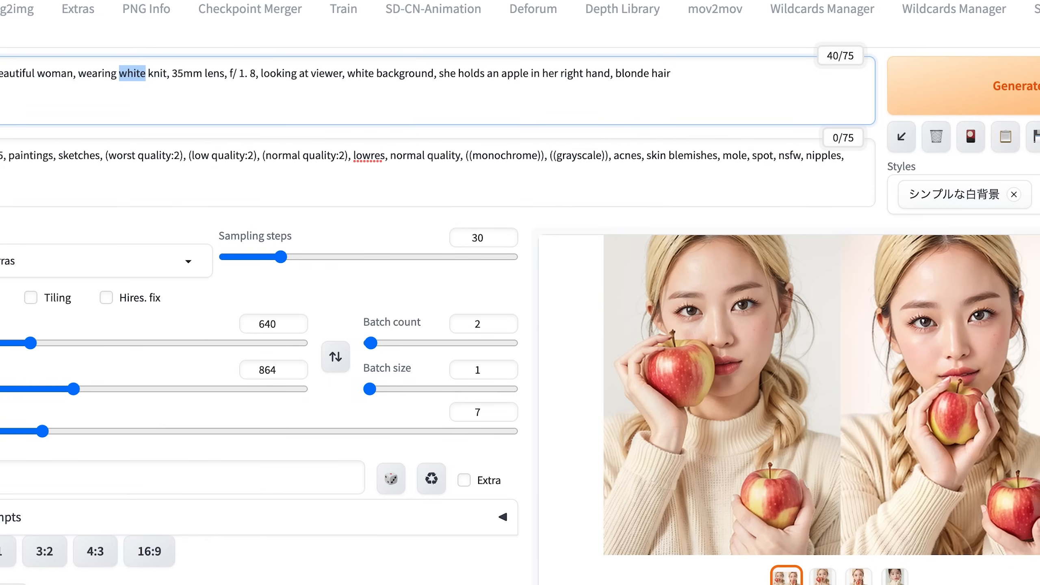
{"action": "type", "text": "red"}
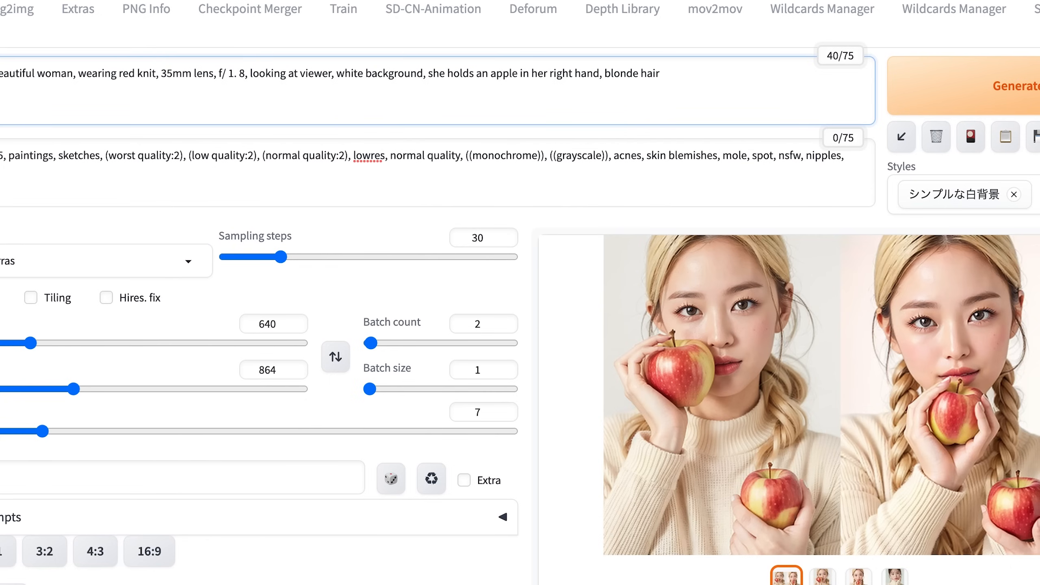
{"action": "type", "text": "1208"}
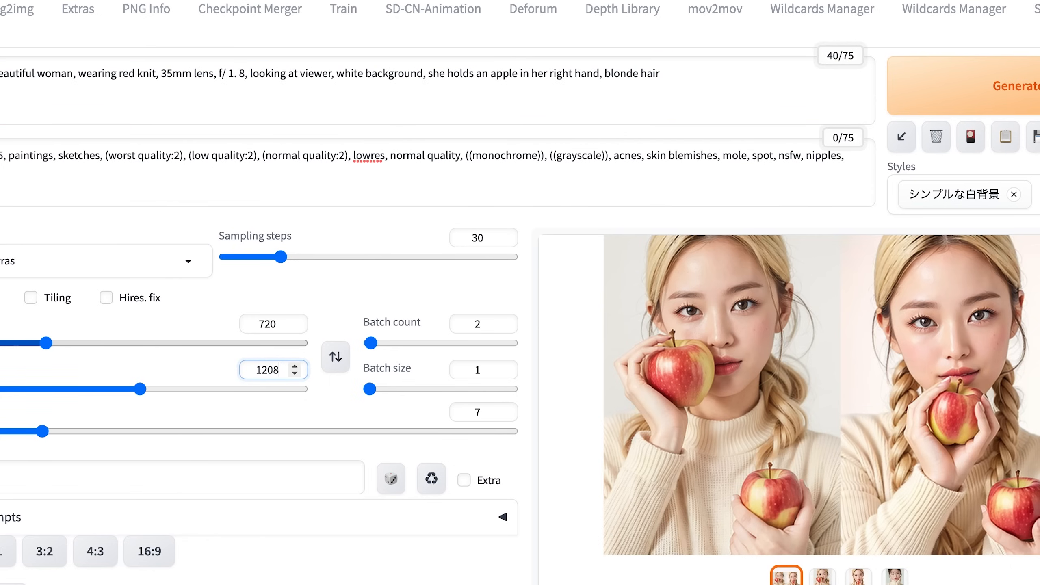
{"action": "key", "text": "BackSpace"}
{"action": "key", "text": "BackSpace"}
{"action": "key", "text": "BackSpace"}
{"action": "type", "text": "080"}
Step: Remove "looking at viewer" from the positive prompt and generate the red knit images, enlarging the result
{"action": "left_click", "coordinate": [400, 98]}
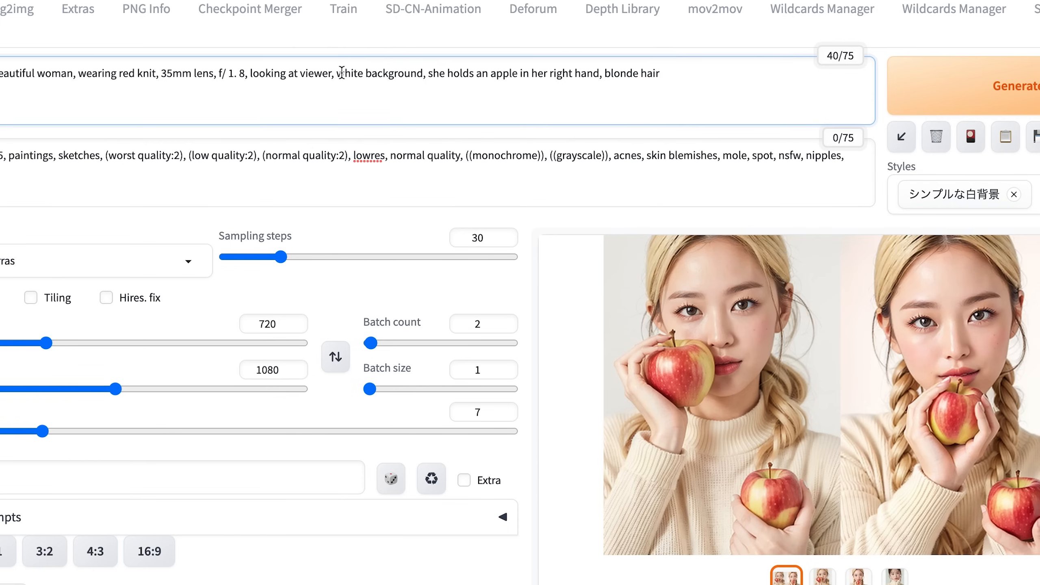
{"action": "left_click", "coordinate": [968, 91]}
{"action": "left_click", "coordinate": [805, 272]}
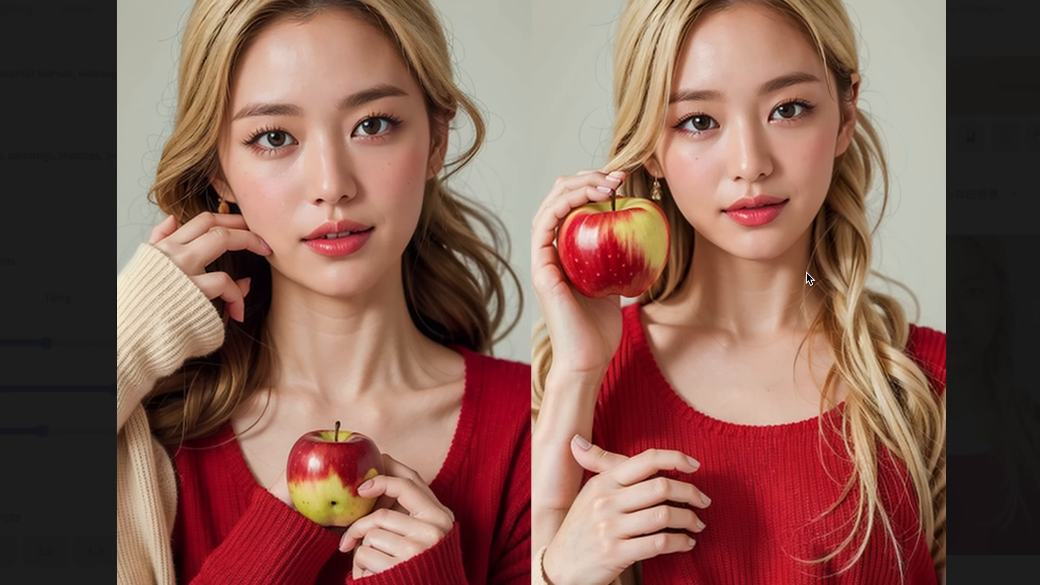
{"action": "left_click", "coordinate": [1026, 248]}
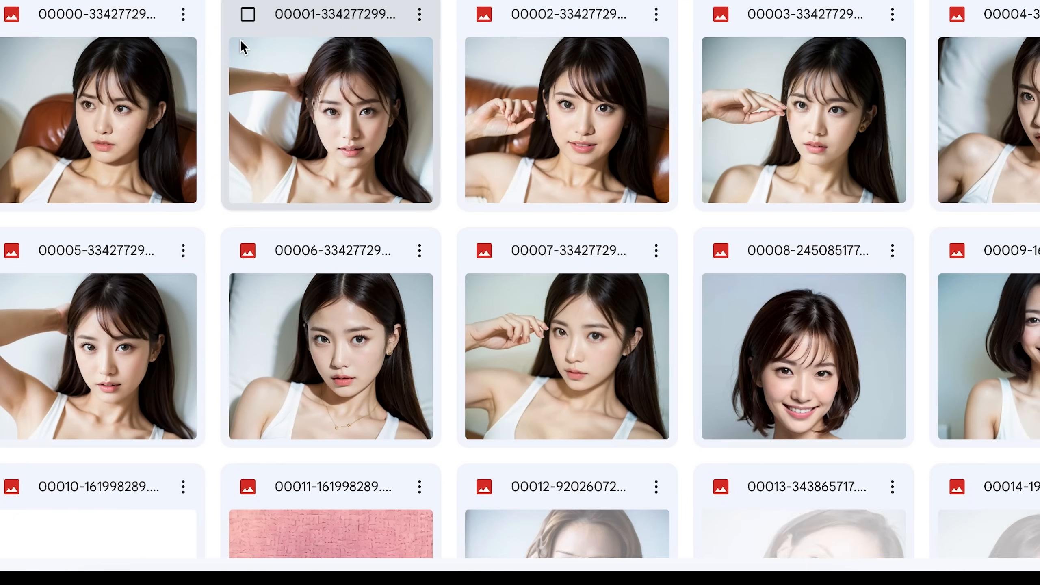
Step: Find and open the 00052 picture of the woman in a white tank top with raised hands in the online image folder
{"action": "scroll", "coordinate": [254, 62], "scroll_direction": "down", "scroll_amount": 10}
{"action": "scroll", "coordinate": [274, 73], "scroll_direction": "down", "scroll_amount": 10}
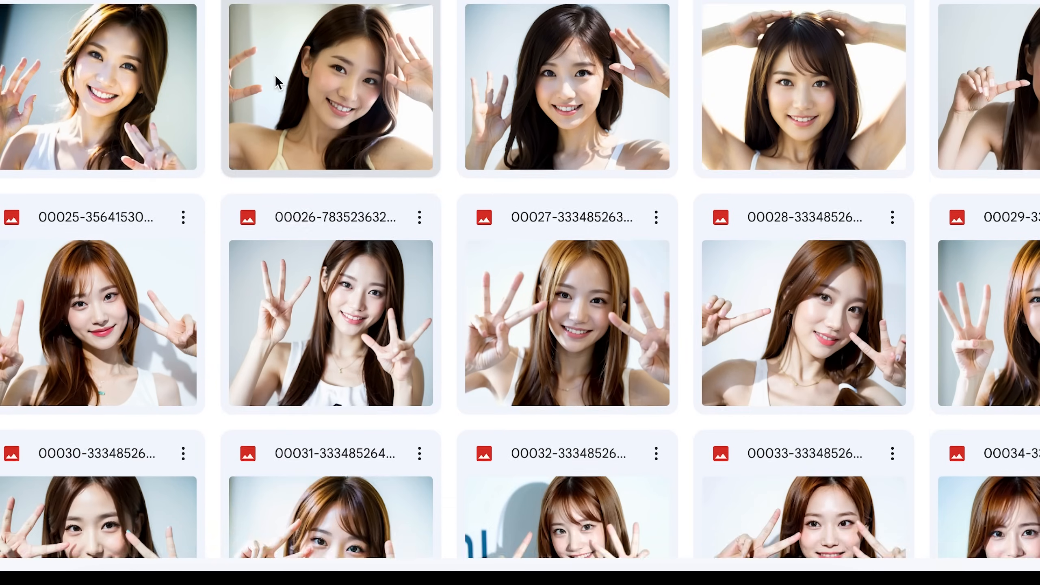
{"action": "scroll", "coordinate": [331, 100], "scroll_direction": "down", "scroll_amount": 6}
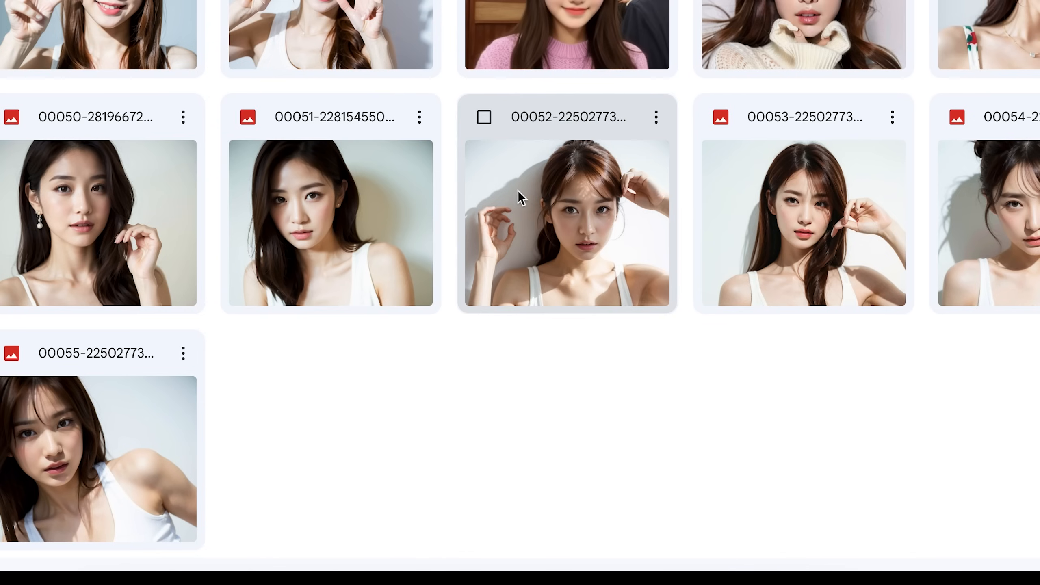
{"action": "left_click", "coordinate": [536, 204]}
{"action": "double_click", "coordinate": [536, 204]}
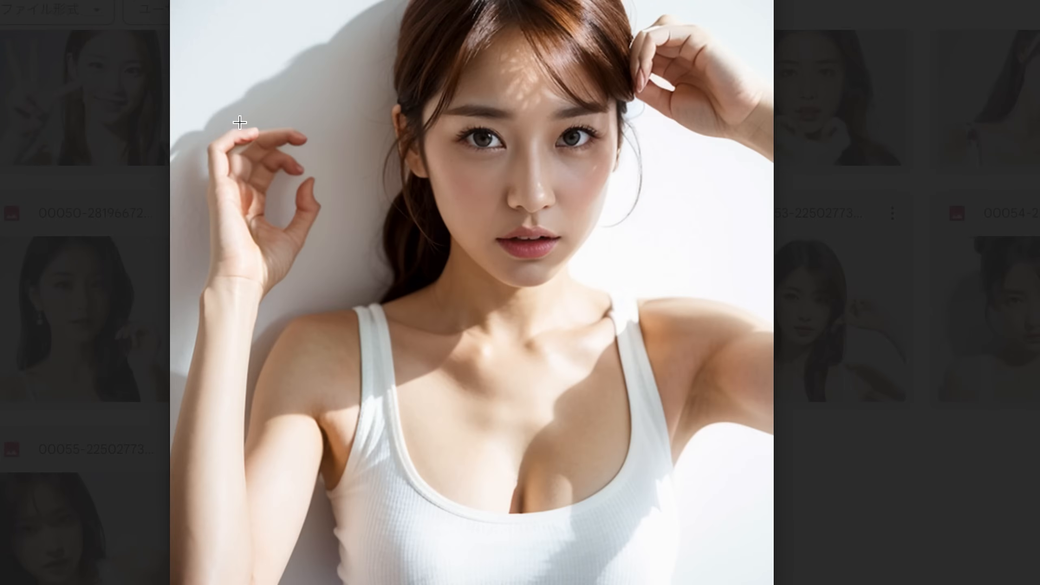
Step: Set the image size to 640 by 720 and load the white tank top picture into ControlNet Unit 1
{"action": "type", "text": "720"}
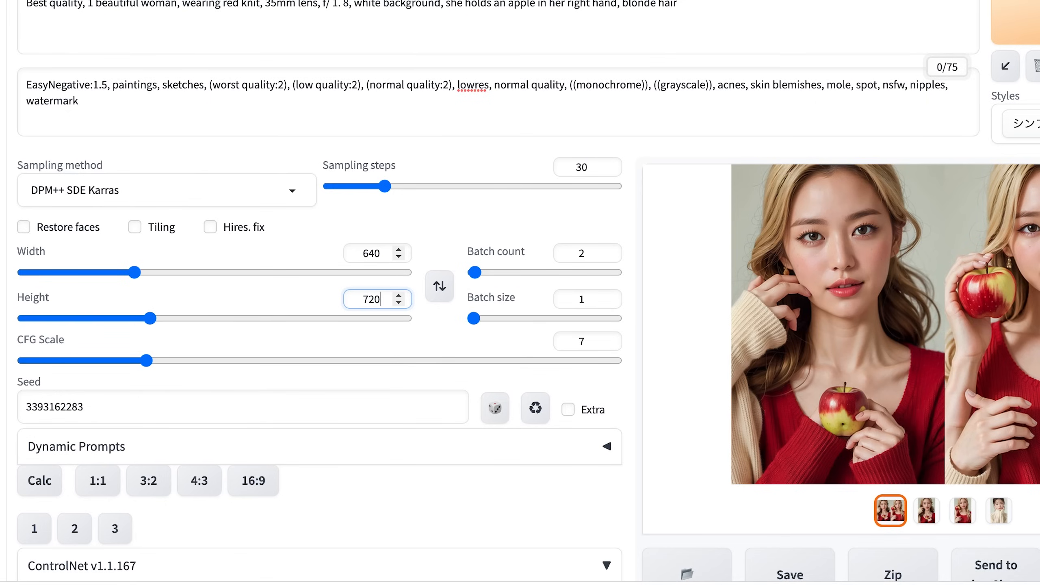
{"action": "scroll", "coordinate": [383, 197], "scroll_direction": "down", "scroll_amount": 4}
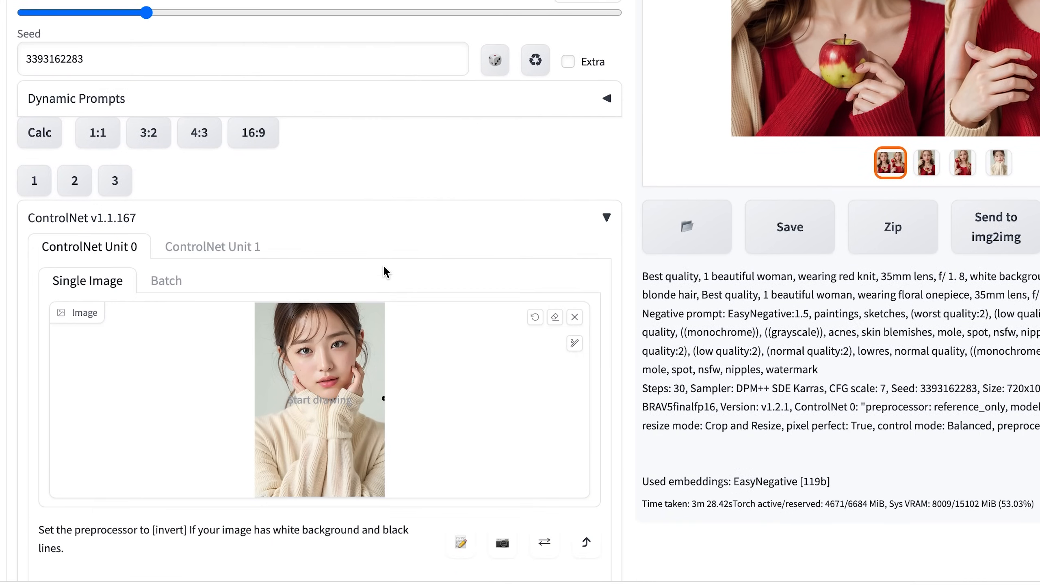
{"action": "left_click", "coordinate": [221, 247]}
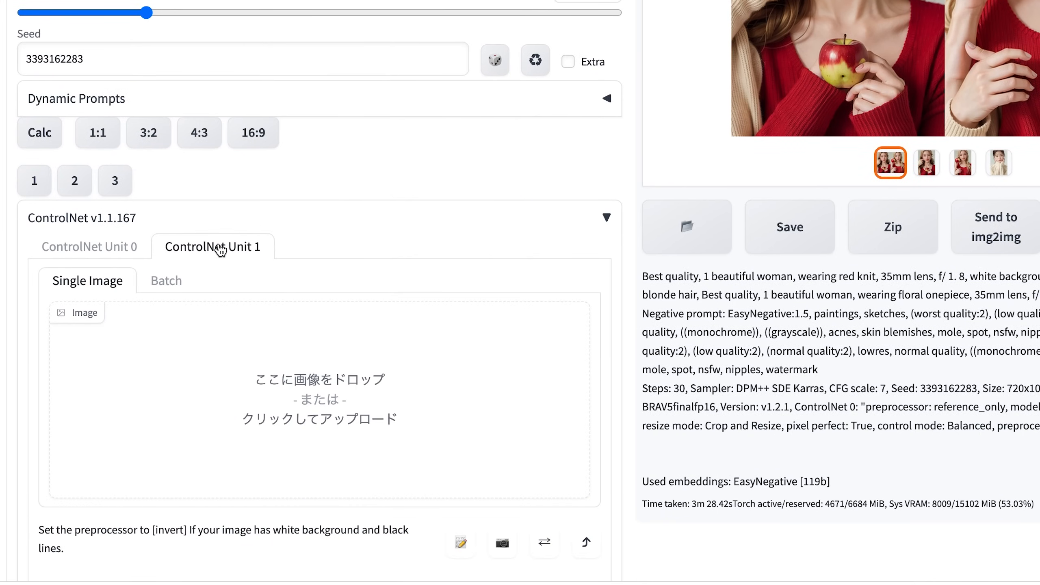
{"action": "left_click_drag", "start_coordinate": [1039, 262], "coordinate": [483, 328]}
Step: Enable ControlNet Unit 1 and turn on Pixel Perfect for the white tank top picture
{"action": "scroll", "coordinate": [407, 182], "scroll_direction": "down", "scroll_amount": 4}
{"action": "scroll", "coordinate": [378, 147], "scroll_direction": "down", "scroll_amount": 4}
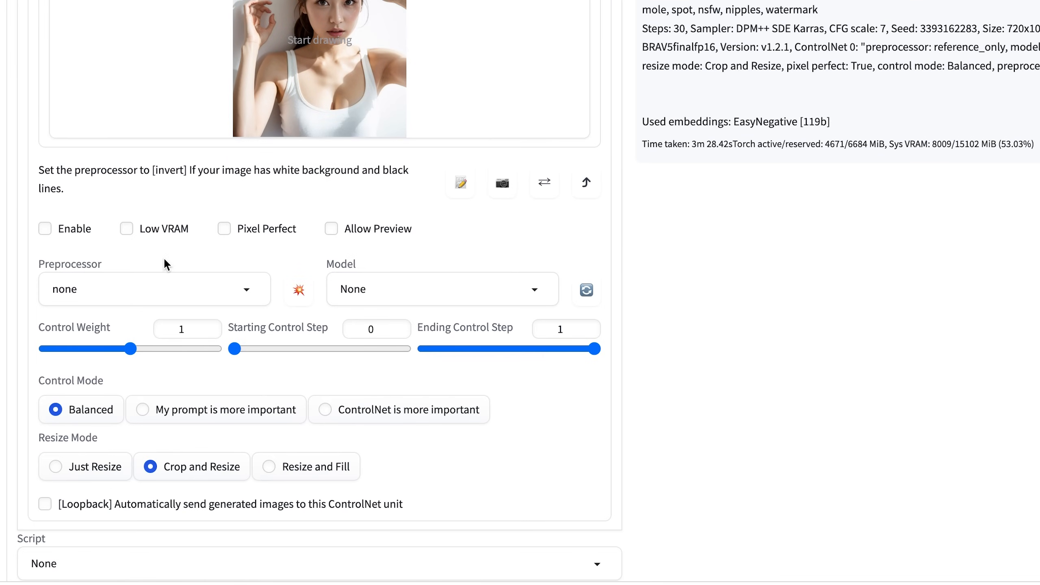
{"action": "left_click", "coordinate": [46, 229]}
{"action": "left_click", "coordinate": [224, 229]}
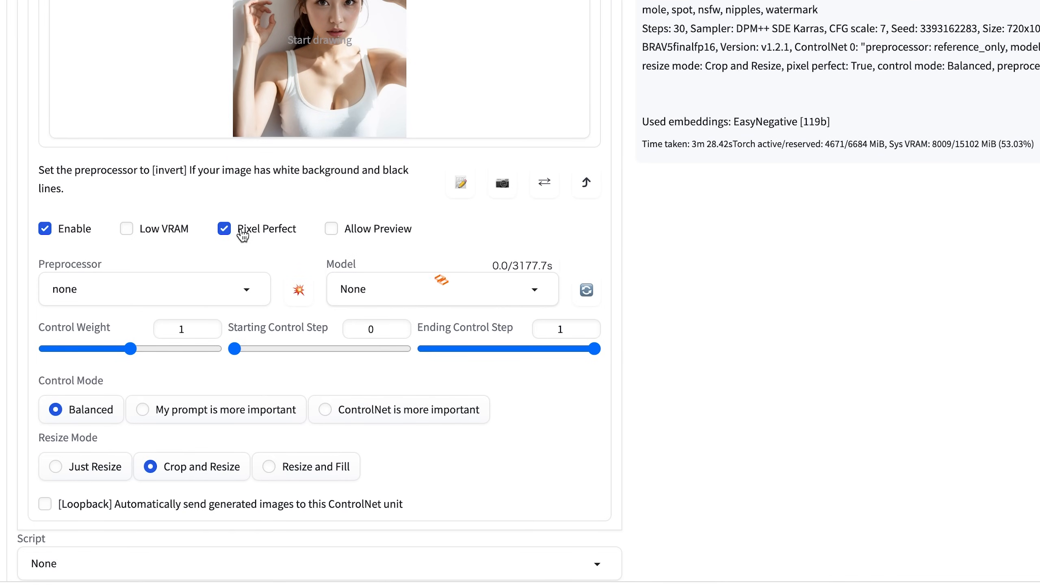
Step: Set Unit 1's preprocessor to openpose_full with the control_v11p_sd15_openpose model and generate the images
{"action": "left_click", "coordinate": [242, 280]}
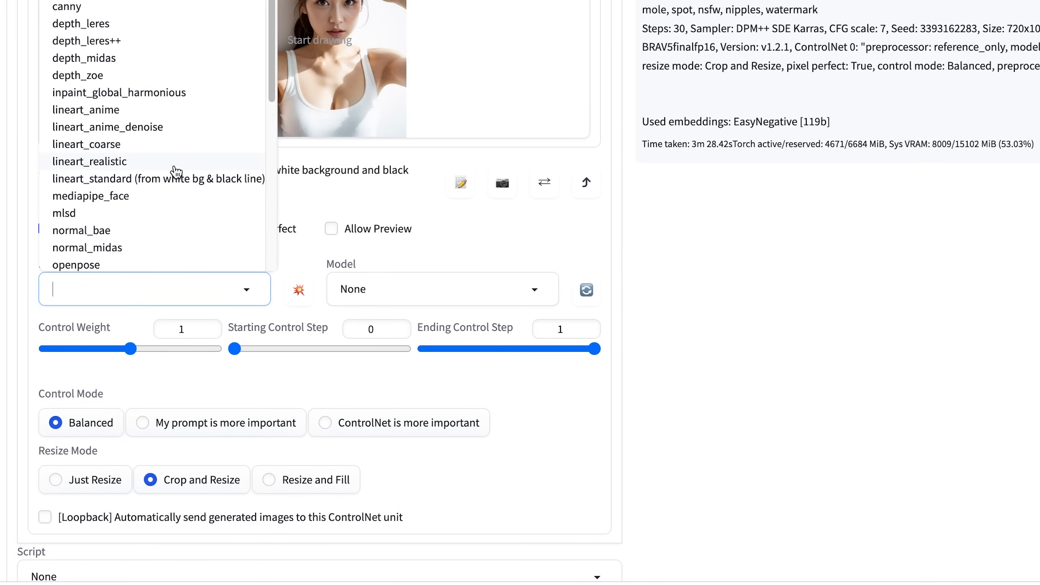
{"action": "scroll", "coordinate": [118, 116], "scroll_direction": "down", "scroll_amount": 2}
{"action": "scroll", "coordinate": [118, 115], "scroll_direction": "down", "scroll_amount": 1}
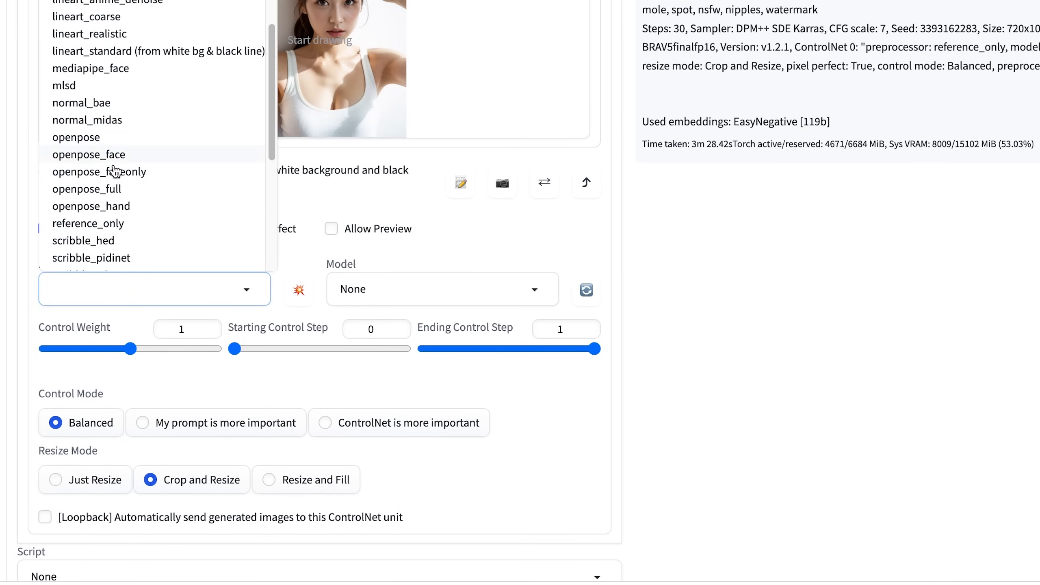
{"action": "left_click", "coordinate": [107, 186]}
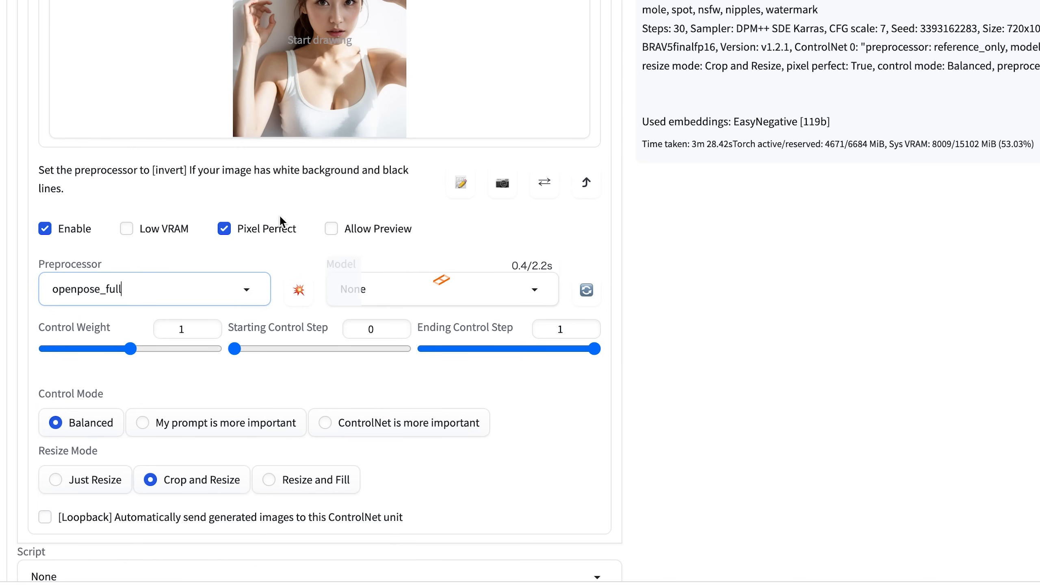
{"action": "left_click", "coordinate": [533, 290]}
{"action": "left_click", "coordinate": [503, 194]}
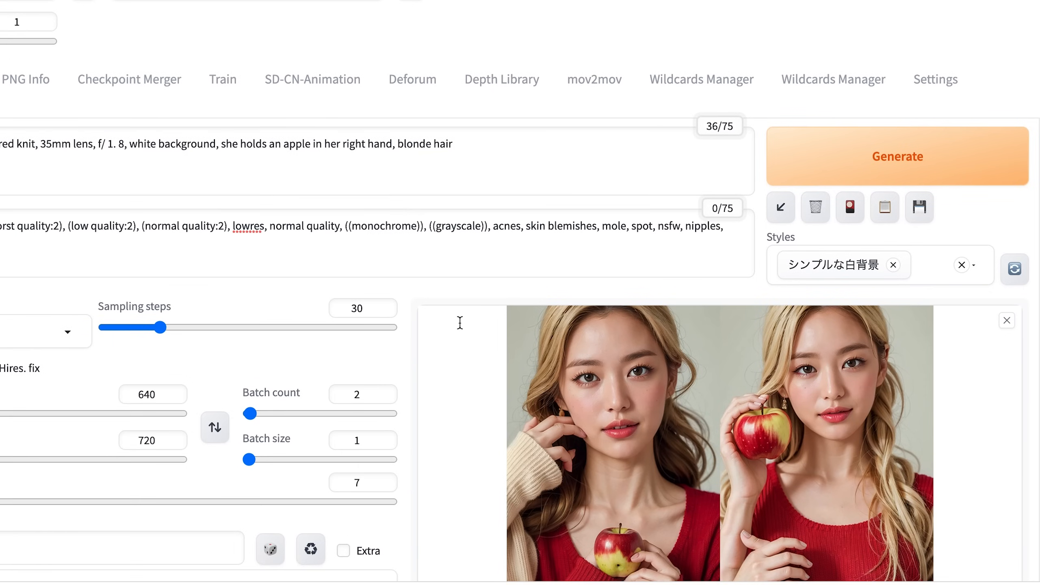
{"action": "left_click", "coordinate": [821, 157]}
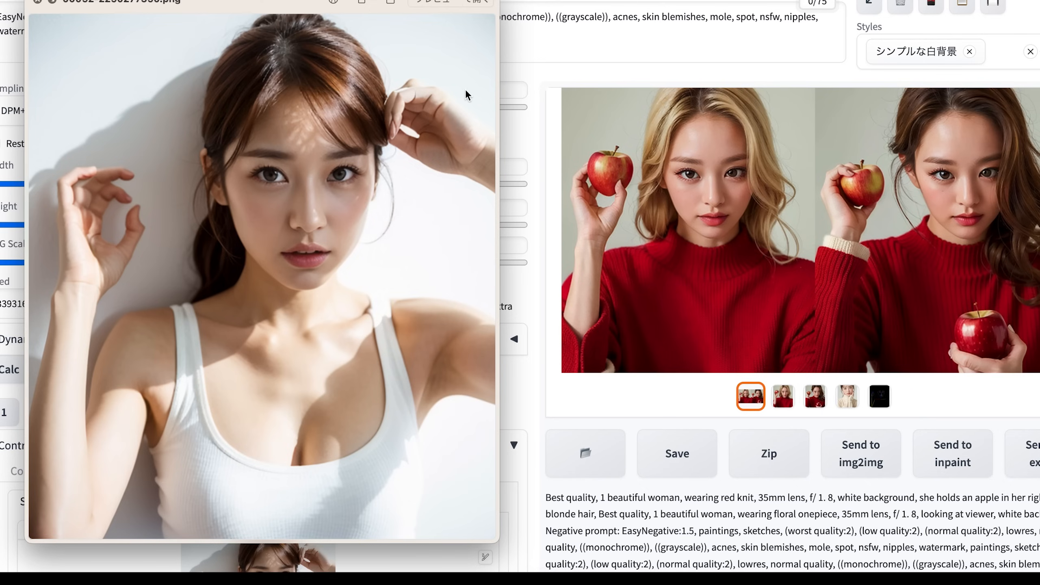
Step: Set Unit 1's control weight to 0.8 and control mode to "My prompt is more important", and view the generated image grid enlarged
{"action": "left_click", "coordinate": [38, 1]}
{"action": "scroll", "coordinate": [169, 152], "scroll_direction": "down", "scroll_amount": 5}
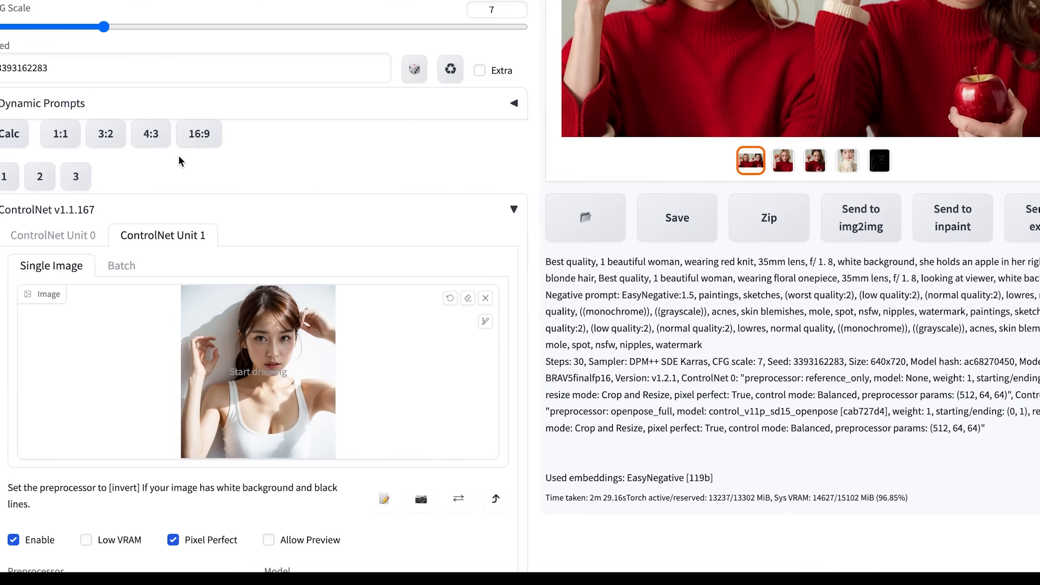
{"action": "scroll", "coordinate": [179, 159], "scroll_direction": "down", "scroll_amount": 5}
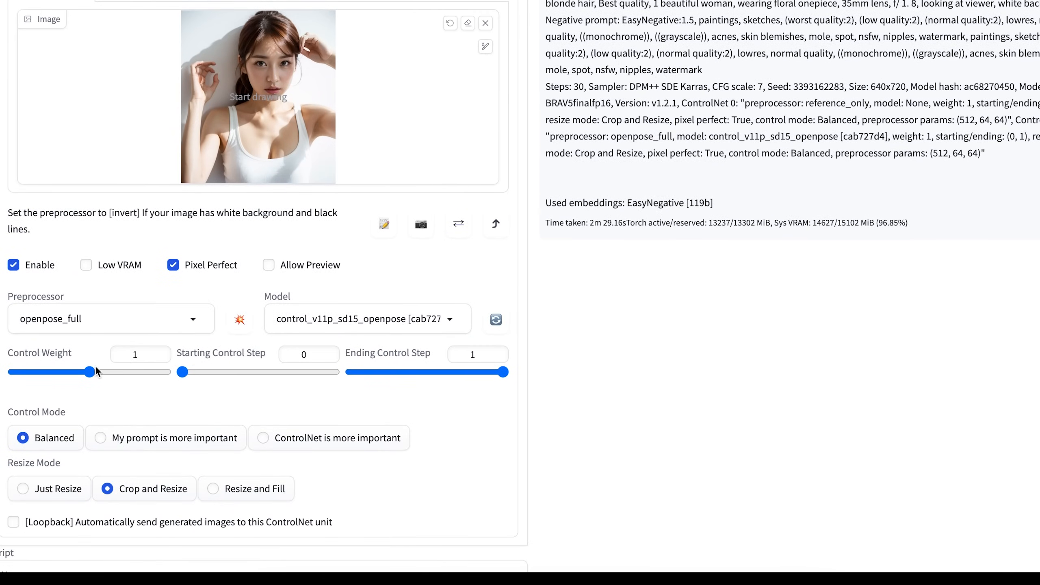
{"action": "left_click_drag", "start_coordinate": [105, 371], "coordinate": [76, 373]}
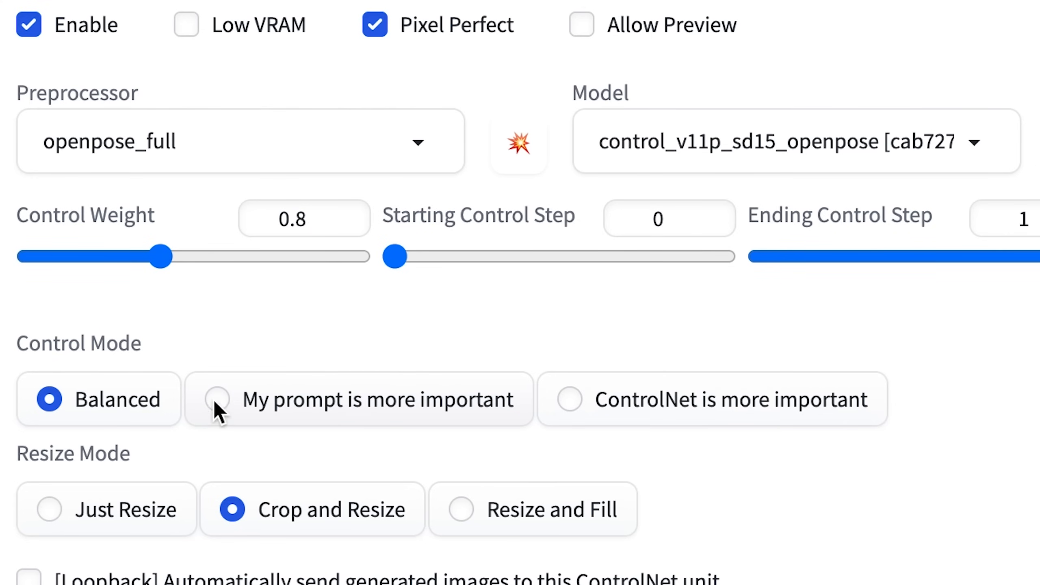
{"action": "left_click", "coordinate": [199, 408]}
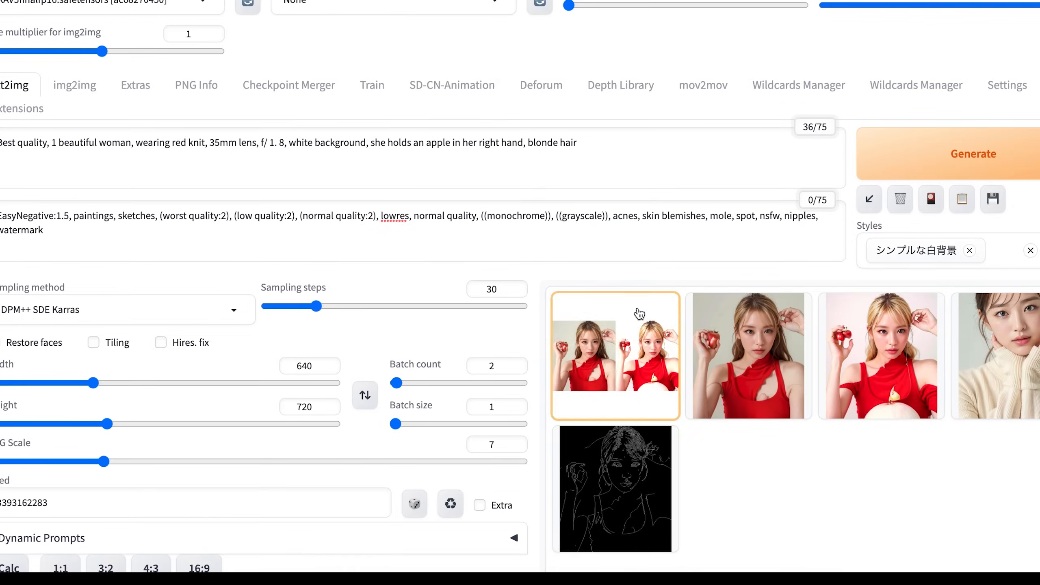
{"action": "left_click", "coordinate": [614, 355]}
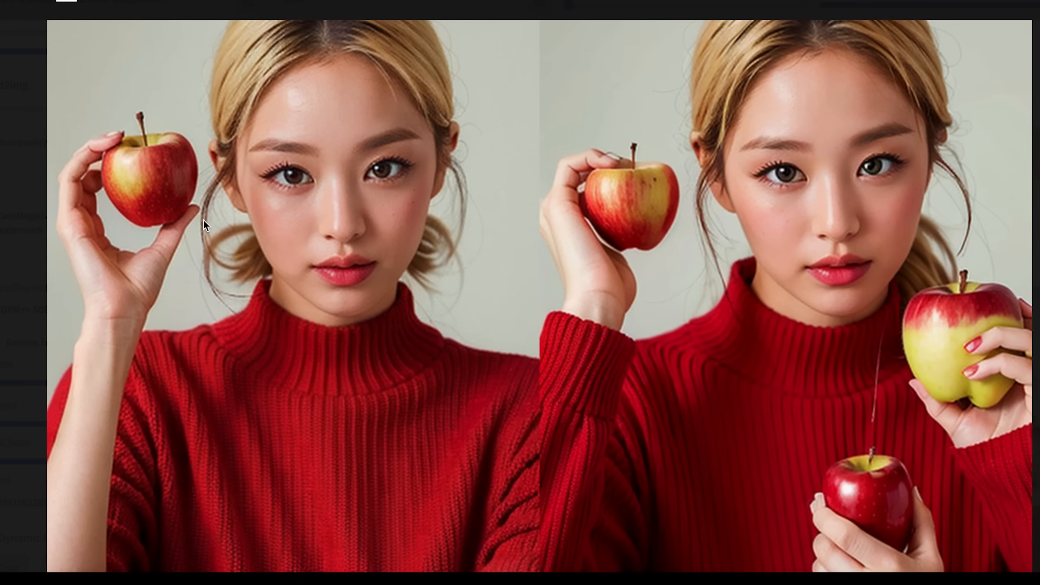
{"action": "left_click", "coordinate": [1, 200]}
Step: Set Unit 0's control mode to "My prompt is more important" and Unit 1's control weight to 0.7
{"action": "scroll", "coordinate": [320, 260], "scroll_direction": "down", "scroll_amount": 12}
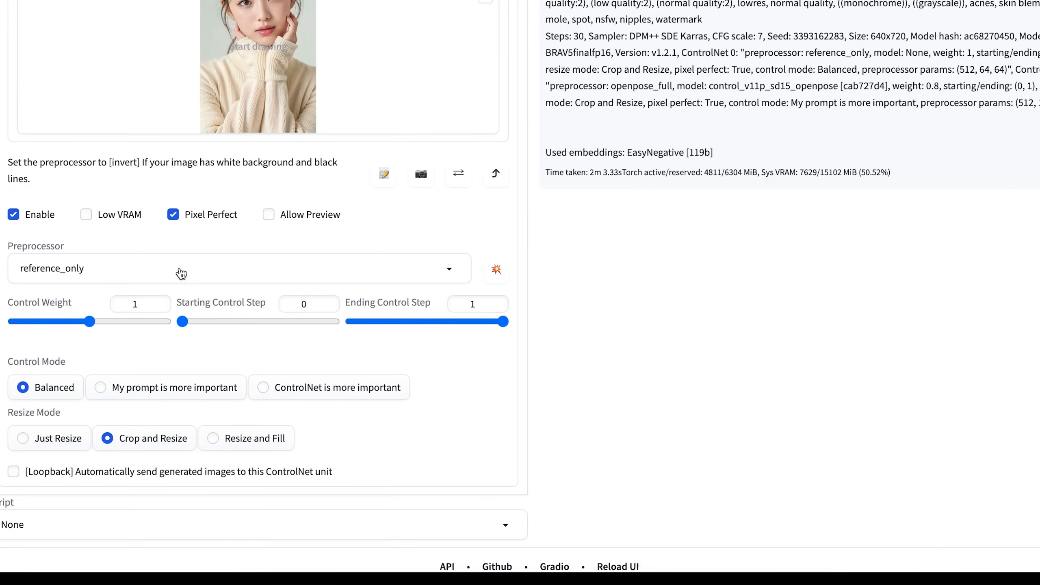
{"action": "left_click", "coordinate": [149, 386]}
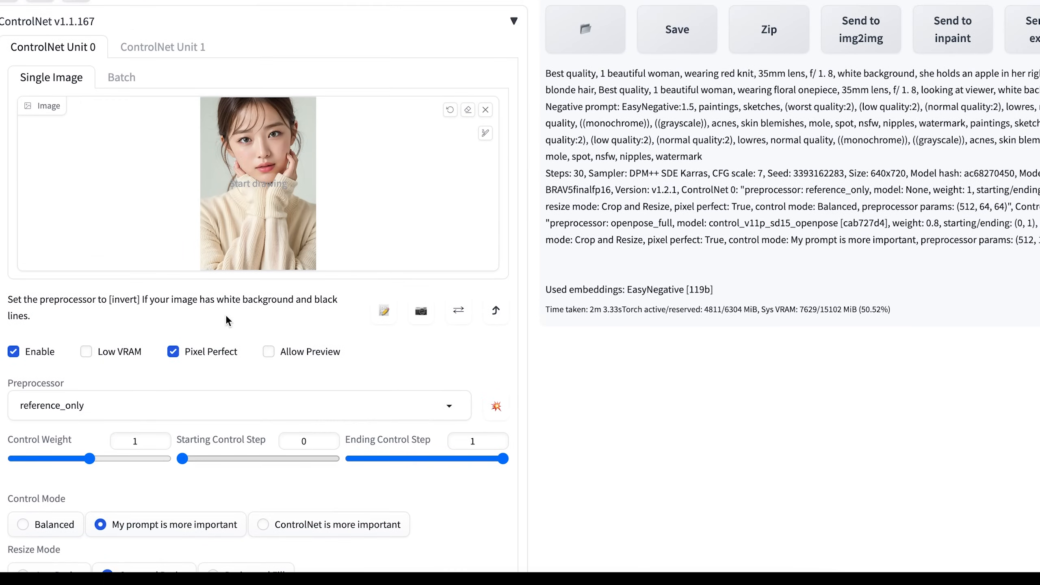
{"action": "left_click", "coordinate": [155, 46]}
{"action": "scroll", "coordinate": [188, 151], "scroll_direction": "down", "scroll_amount": 4}
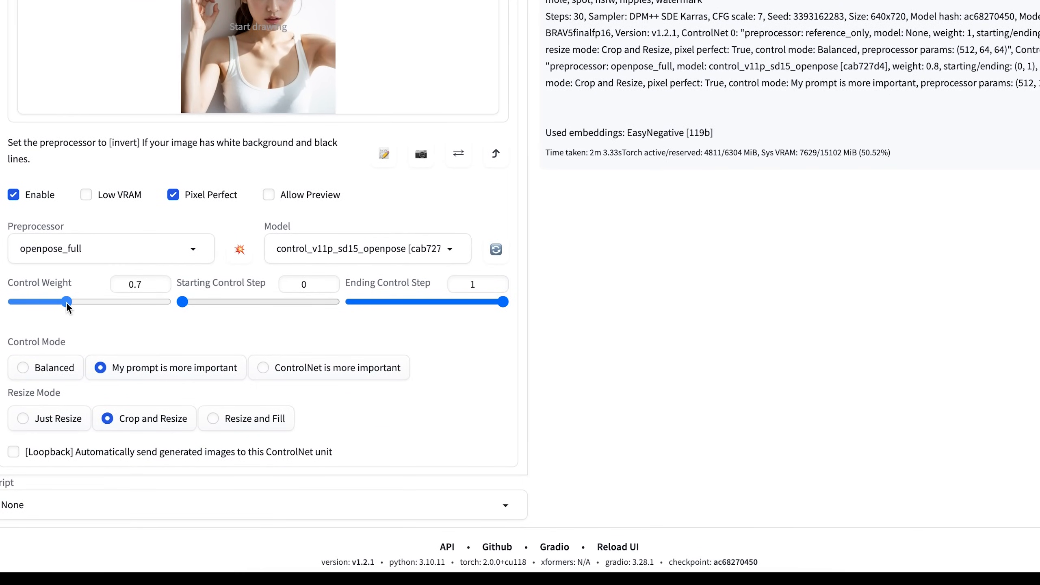
{"action": "left_click_drag", "start_coordinate": [70, 305], "coordinate": [65, 305]}
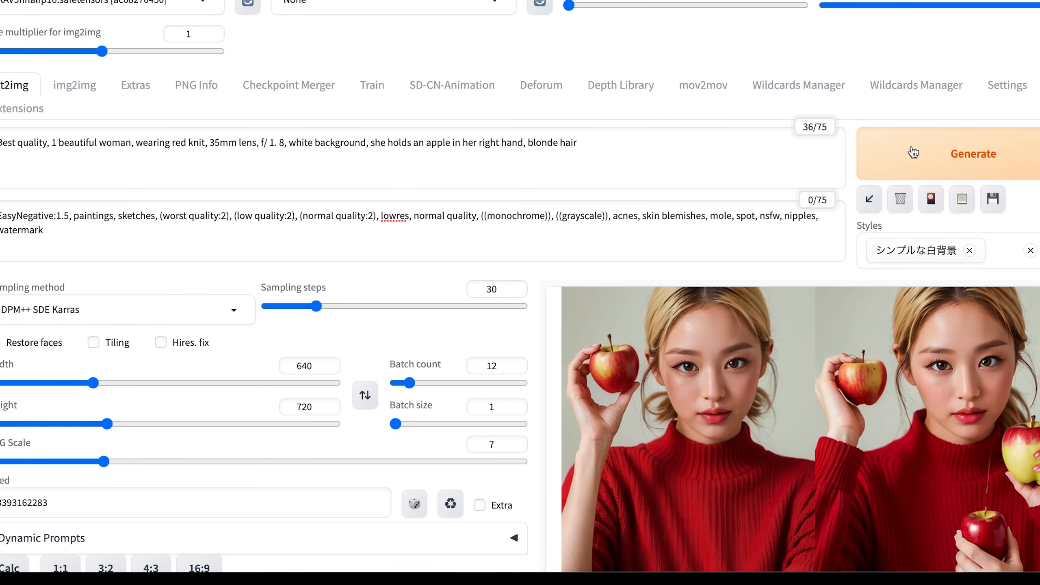
Step: Generate images with a batch count of 12, viewing the grid and the first single image enlarged
{"action": "left_click", "coordinate": [913, 152]}
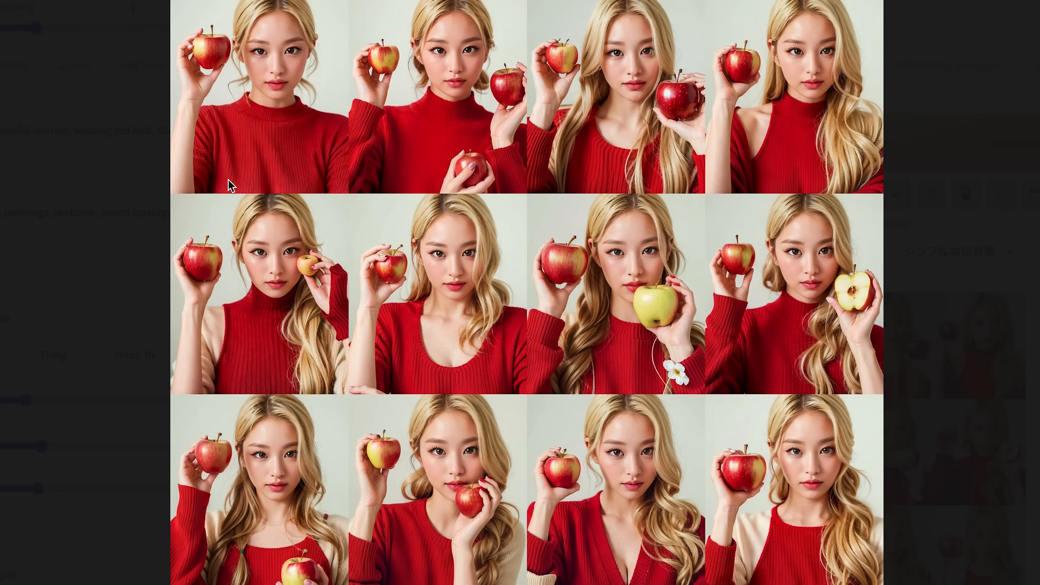
{"action": "left_click", "coordinate": [95, 135]}
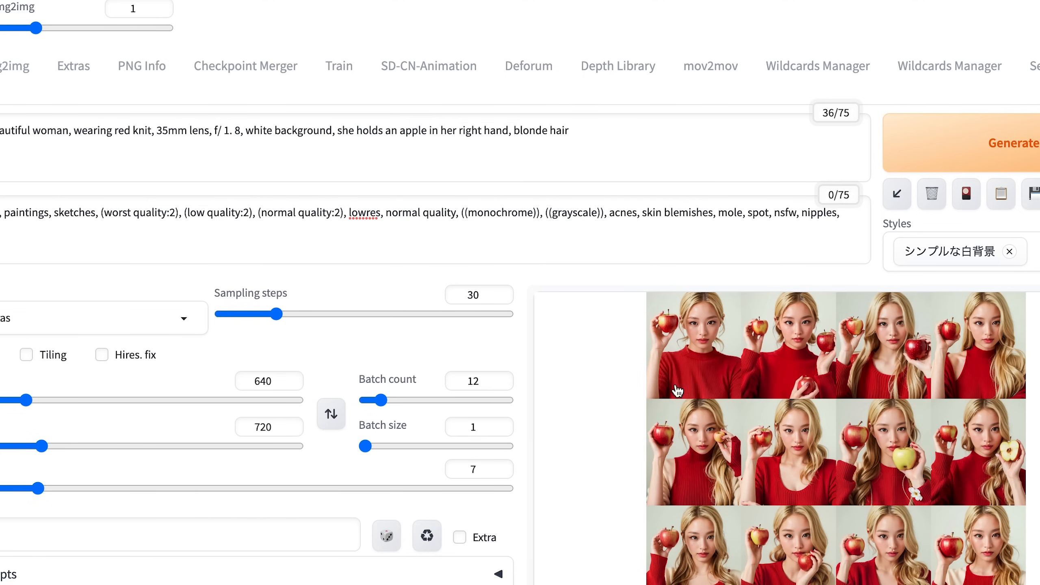
{"action": "scroll", "coordinate": [671, 422], "scroll_direction": "down", "scroll_amount": 5}
{"action": "left_click", "coordinate": [620, 321]}
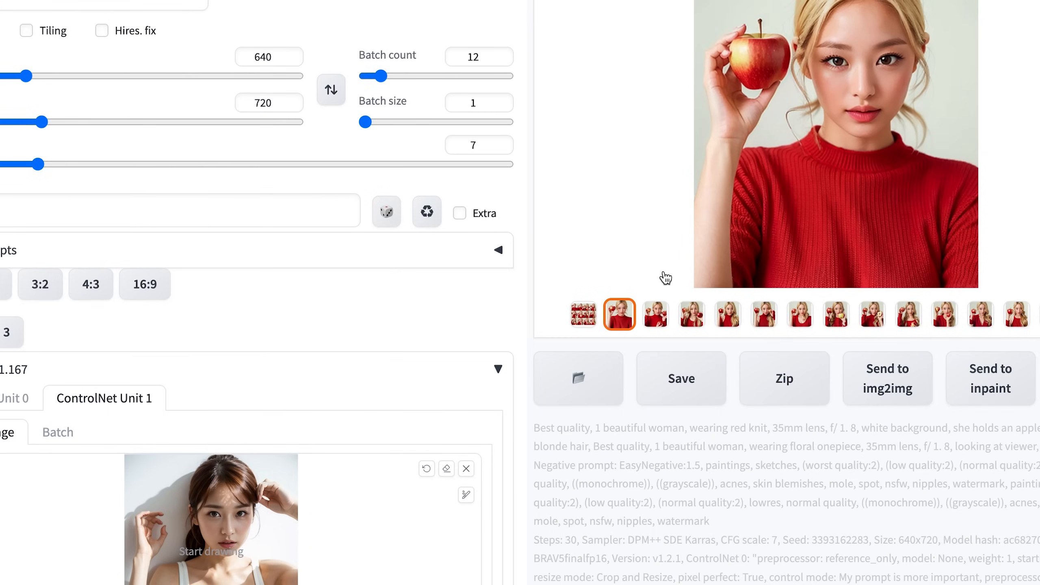
{"action": "left_click", "coordinate": [737, 223]}
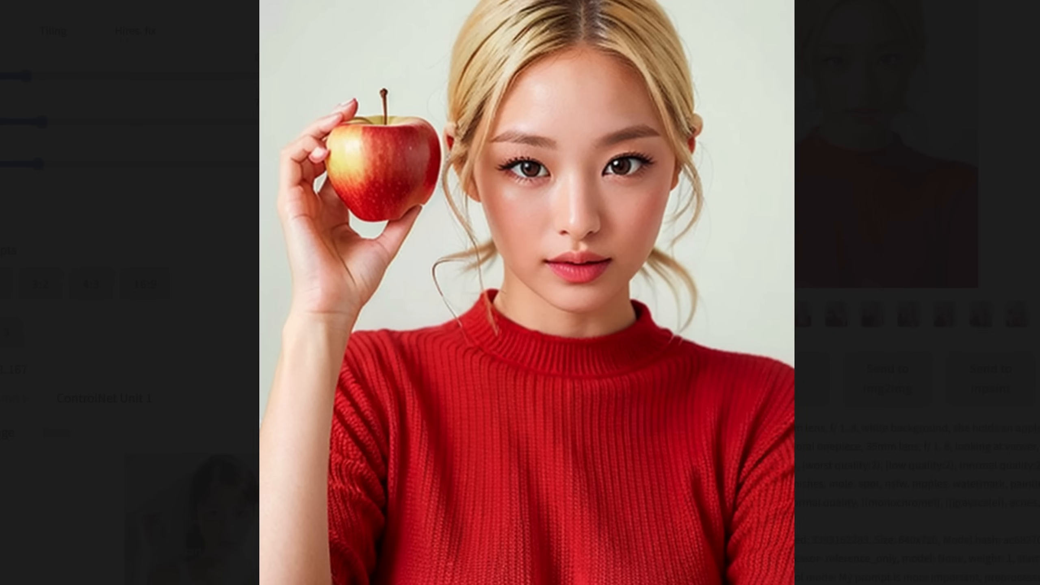